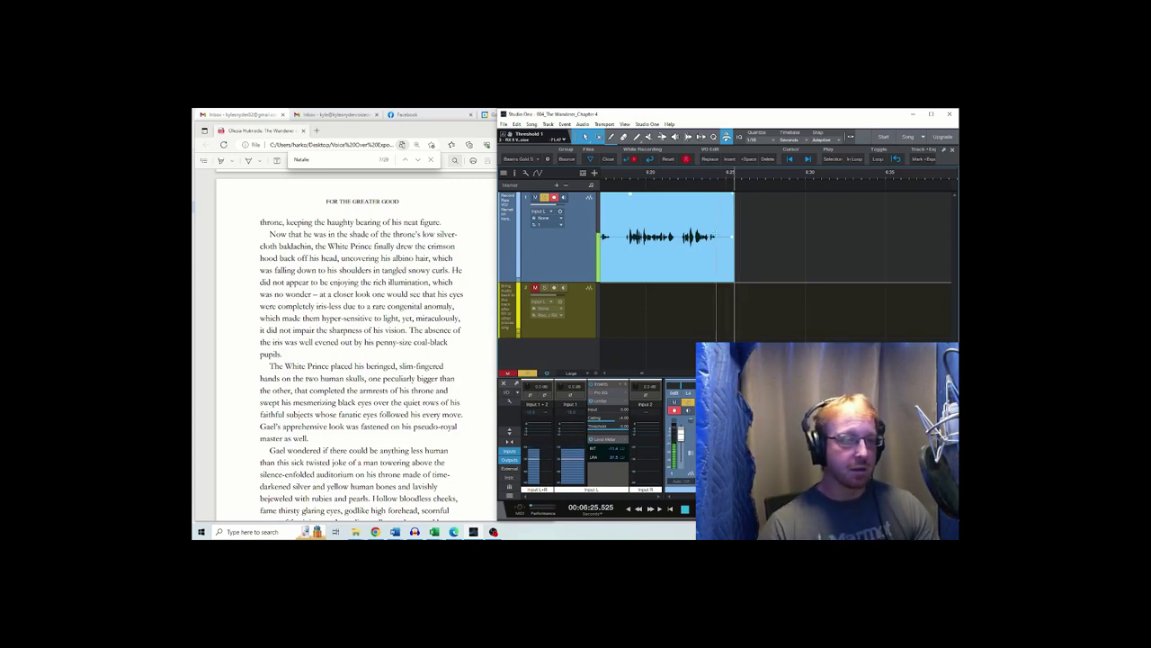
- Play back the end of the narration on the first track, and record the next line from about 6:24.75
left_click(711, 228)
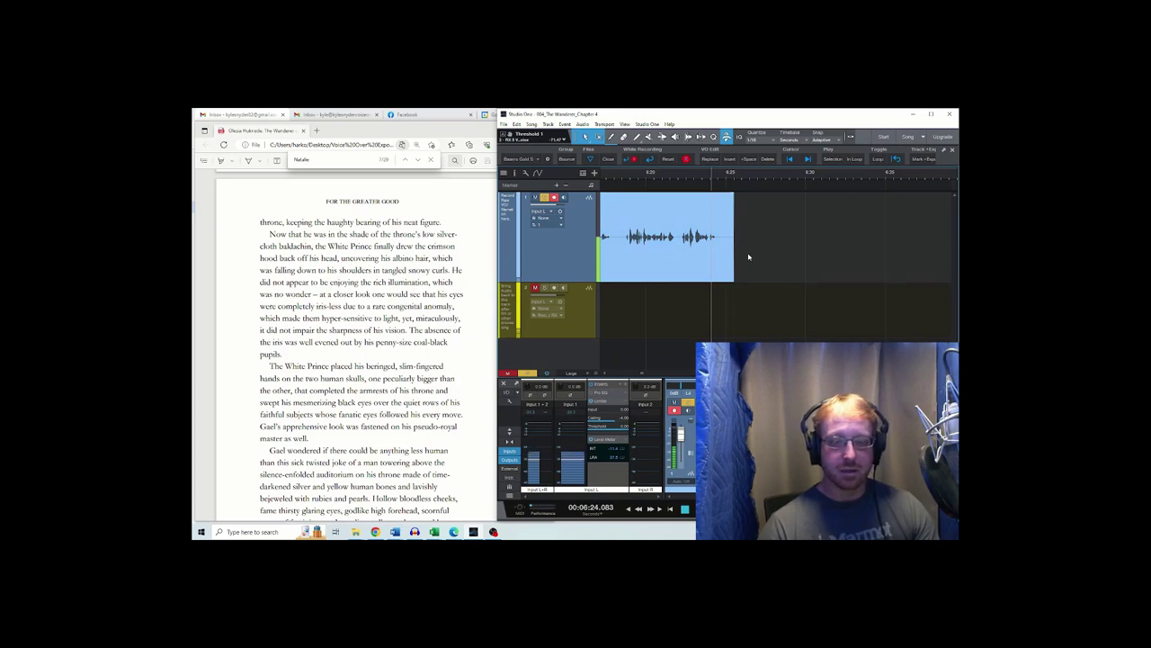
key("space")
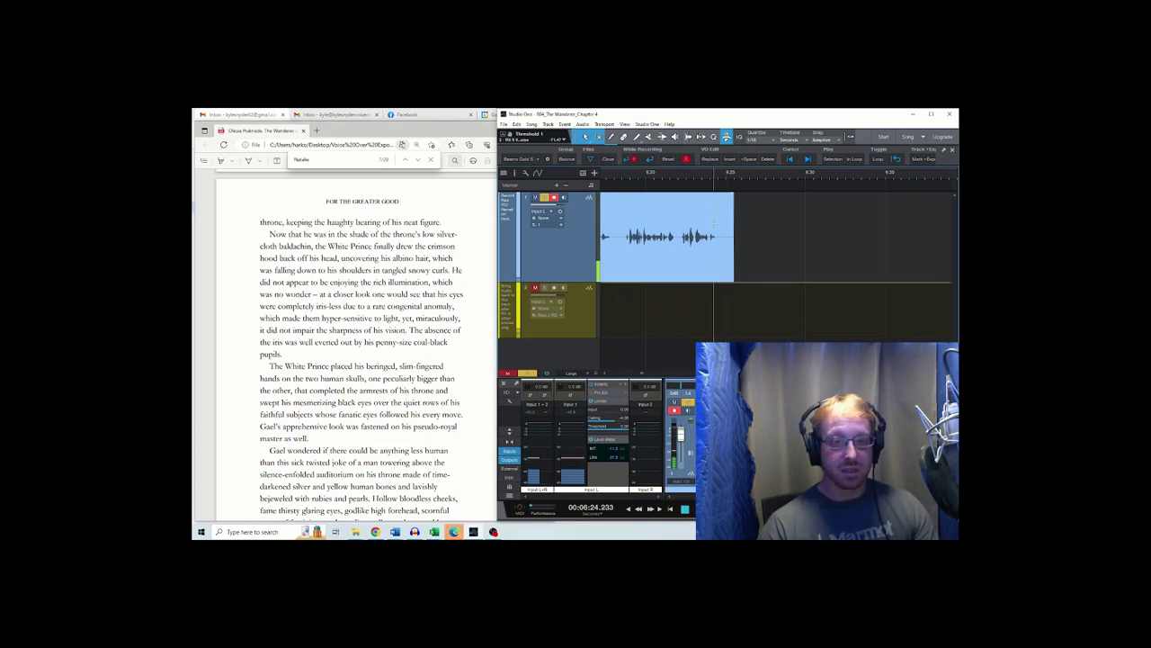
left_click(722, 304)
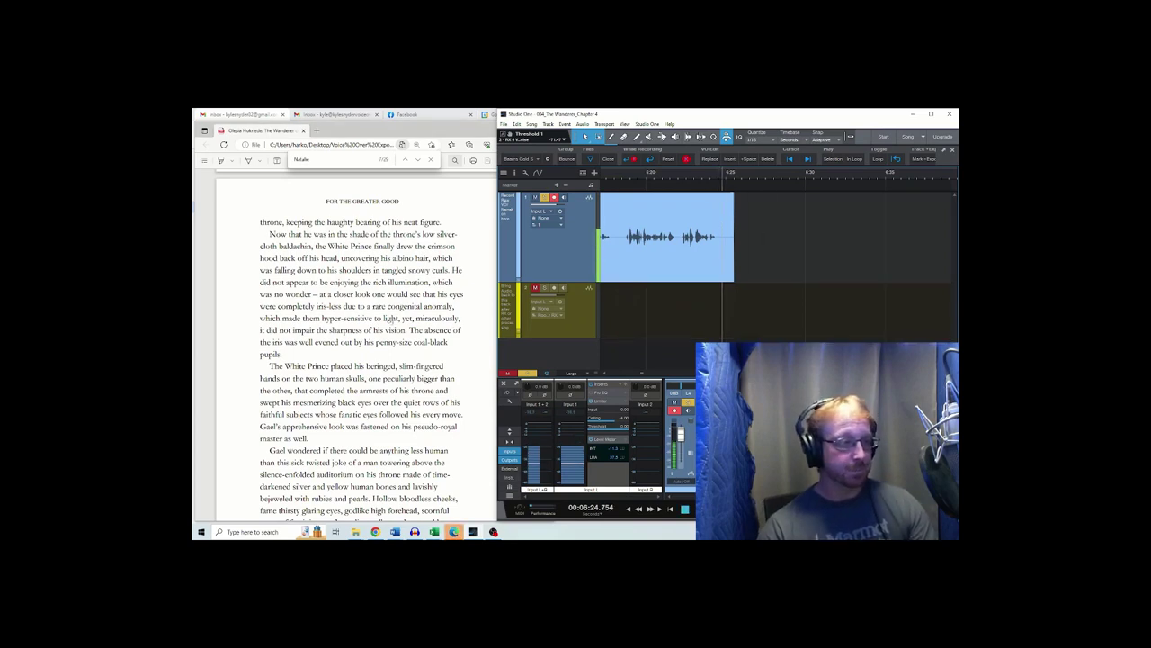
key("KP_Multiply")
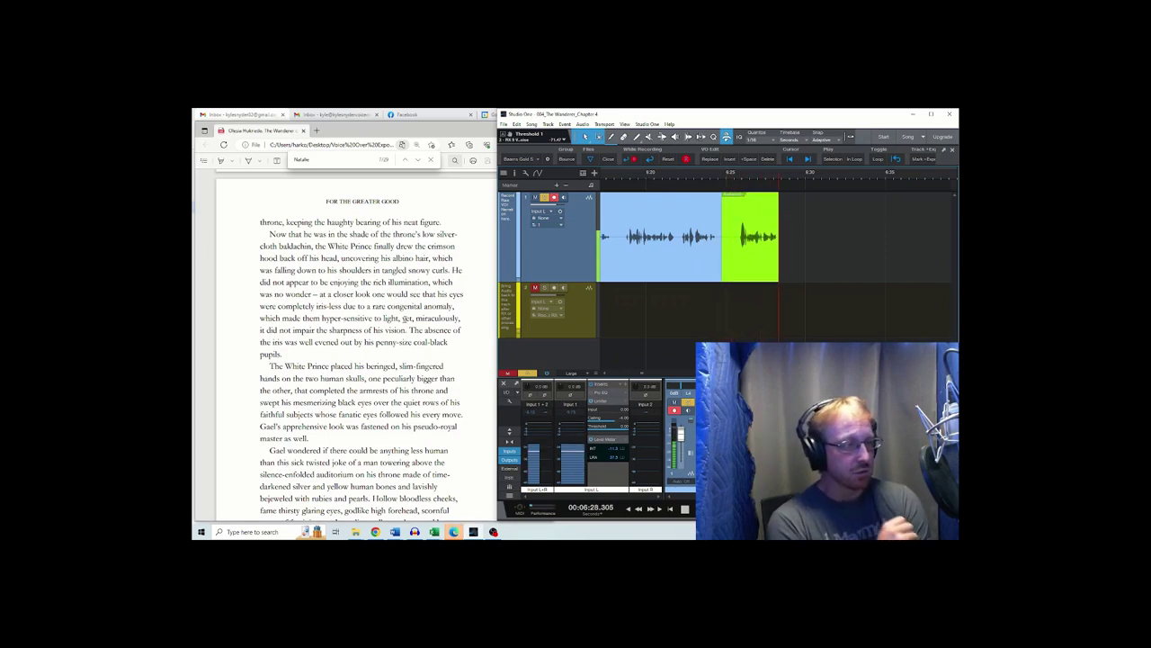
key("space")
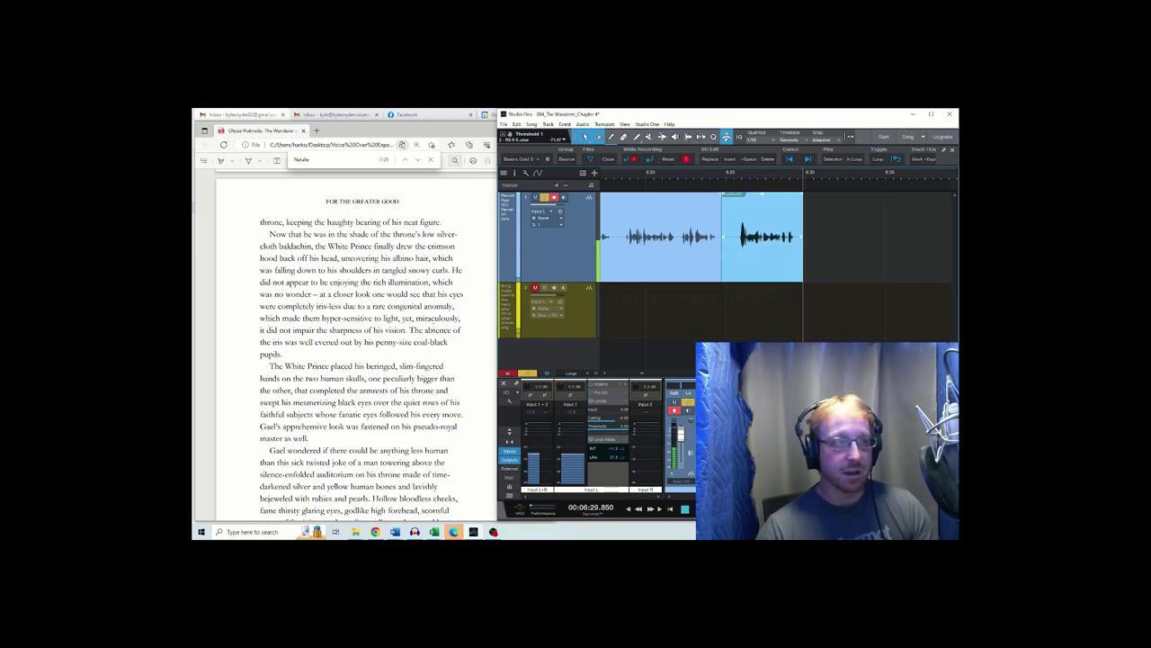
- Switch to Chrome and open a new incognito window
left_click(376, 532)
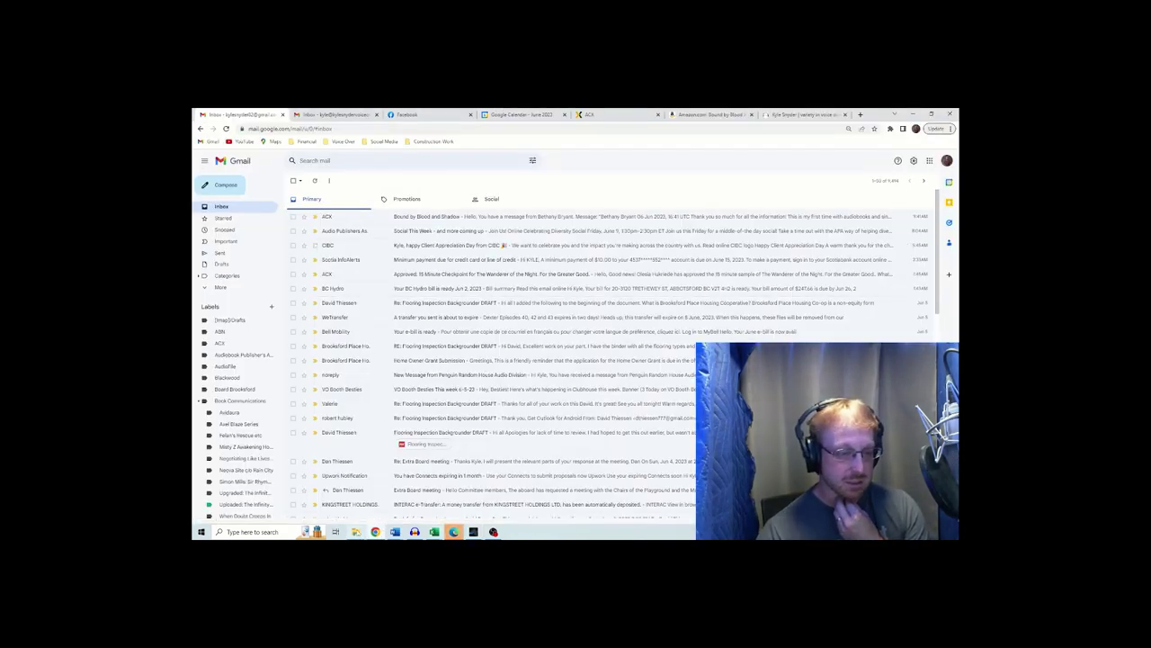
right_click(375, 531)
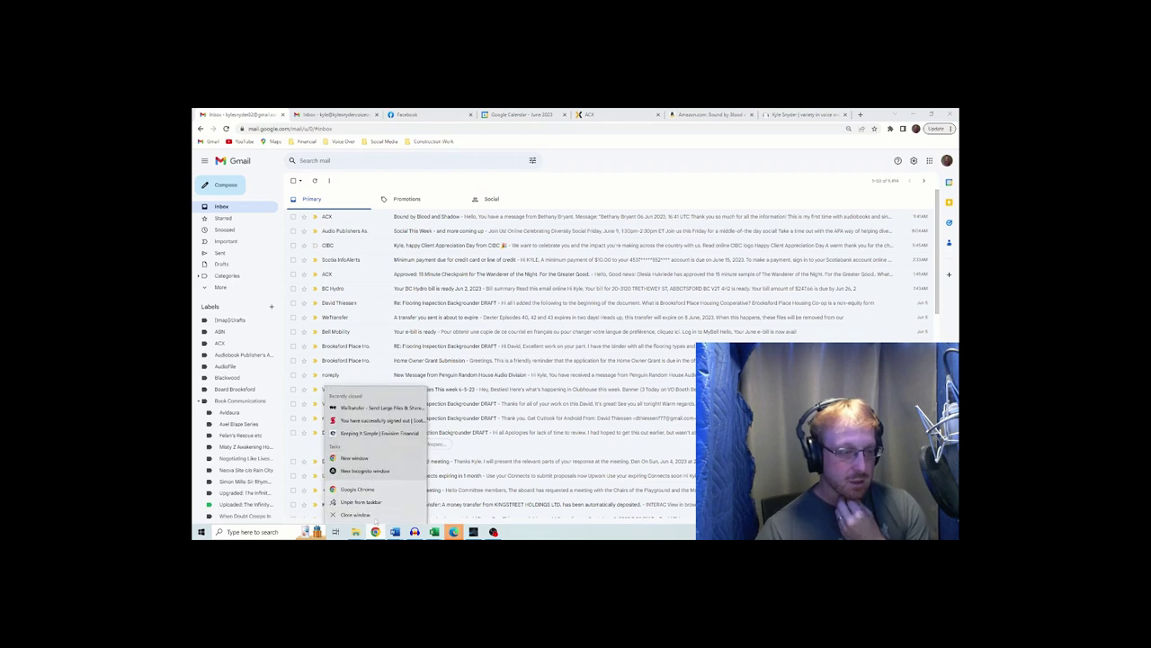
left_click(376, 471)
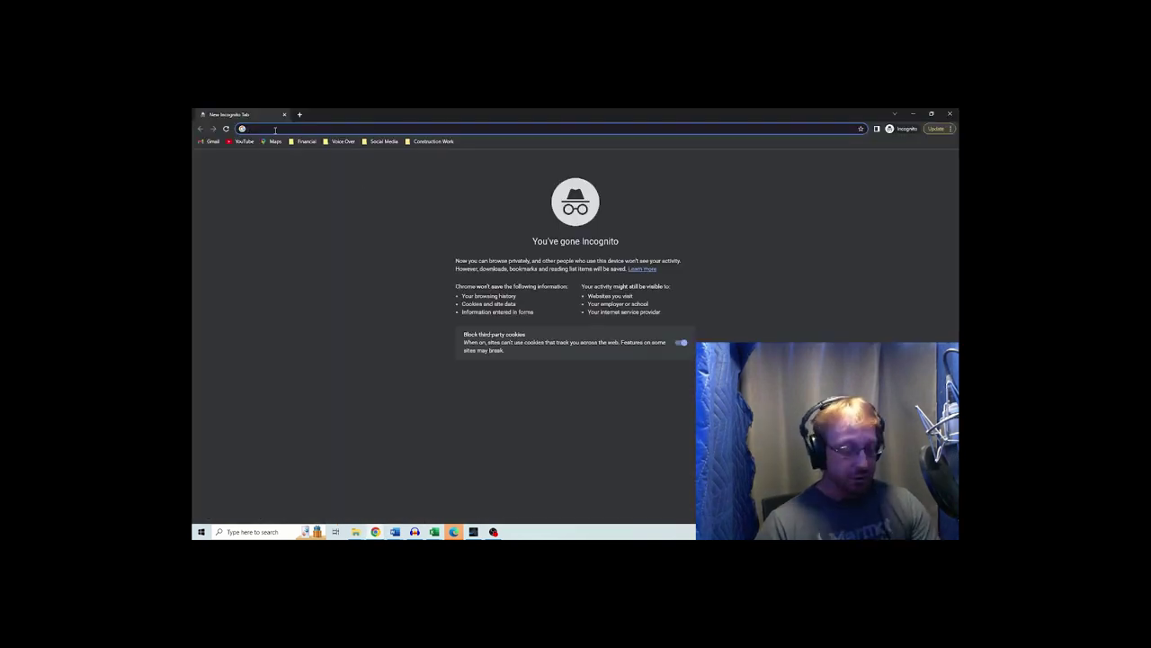
- Go to youglish.com and look up the English pronunciation of "baldachin"
type("t")
key("BackSpace")
key("BackSpace")
type("w")
key("BackSpace")
key("BackSpace")
type("youglish.com")
key("Return")
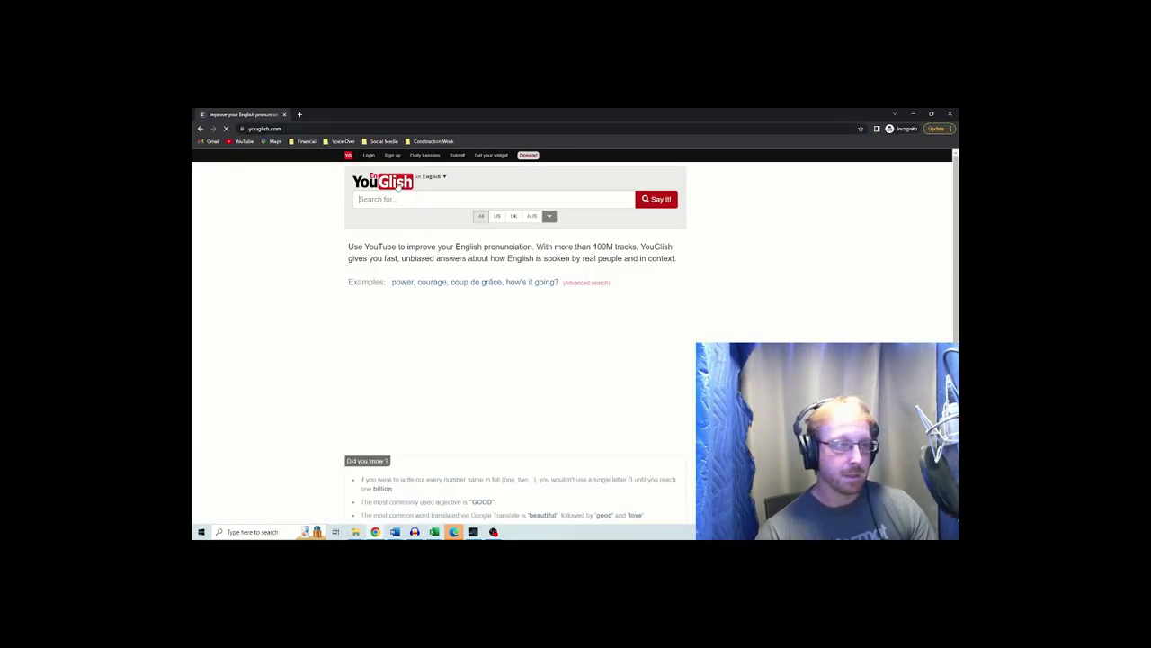
type("baldachin")
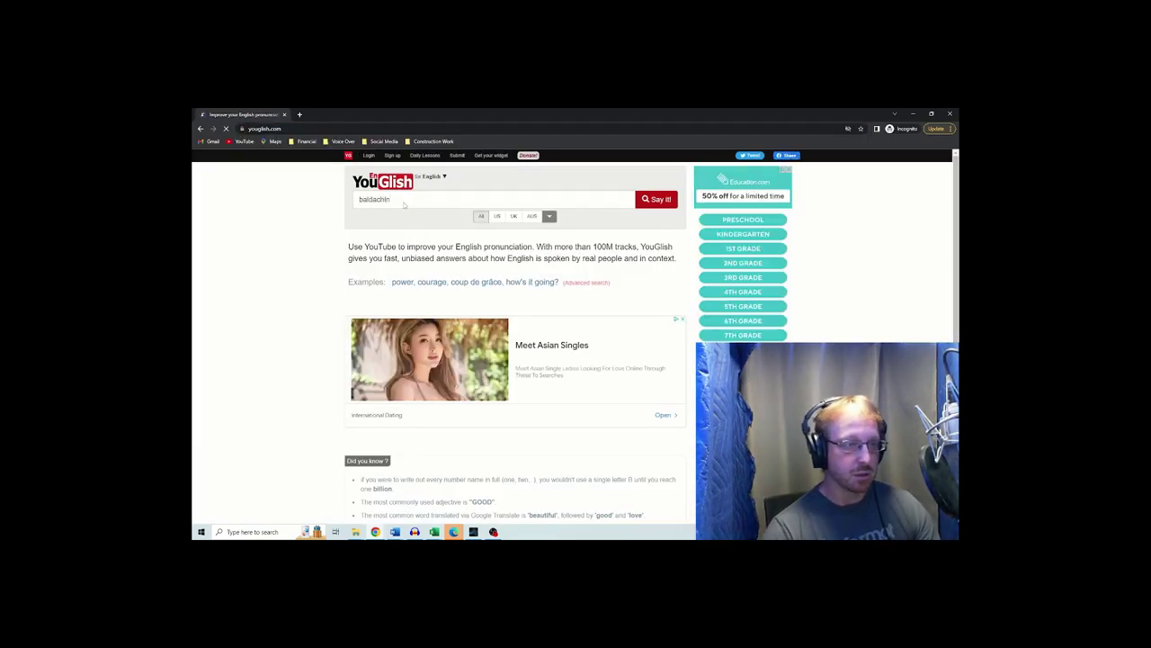
key("Return")
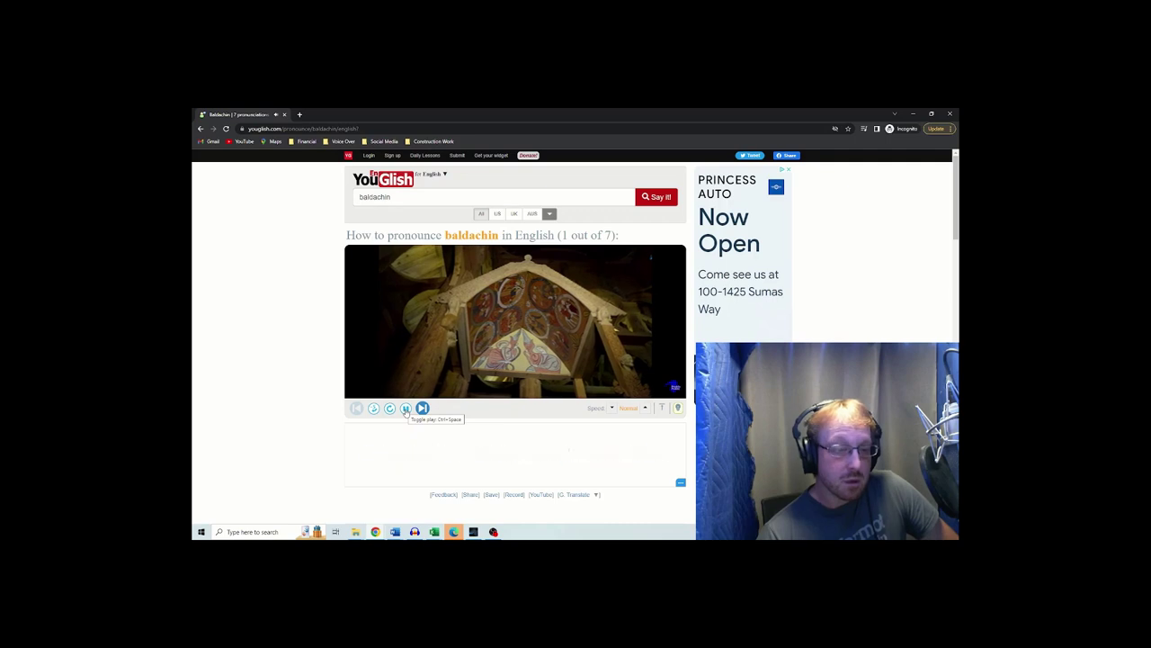
- Search Google for "baldachin" in a new tab and open the Merriam-Webster definition
left_click(299, 114)
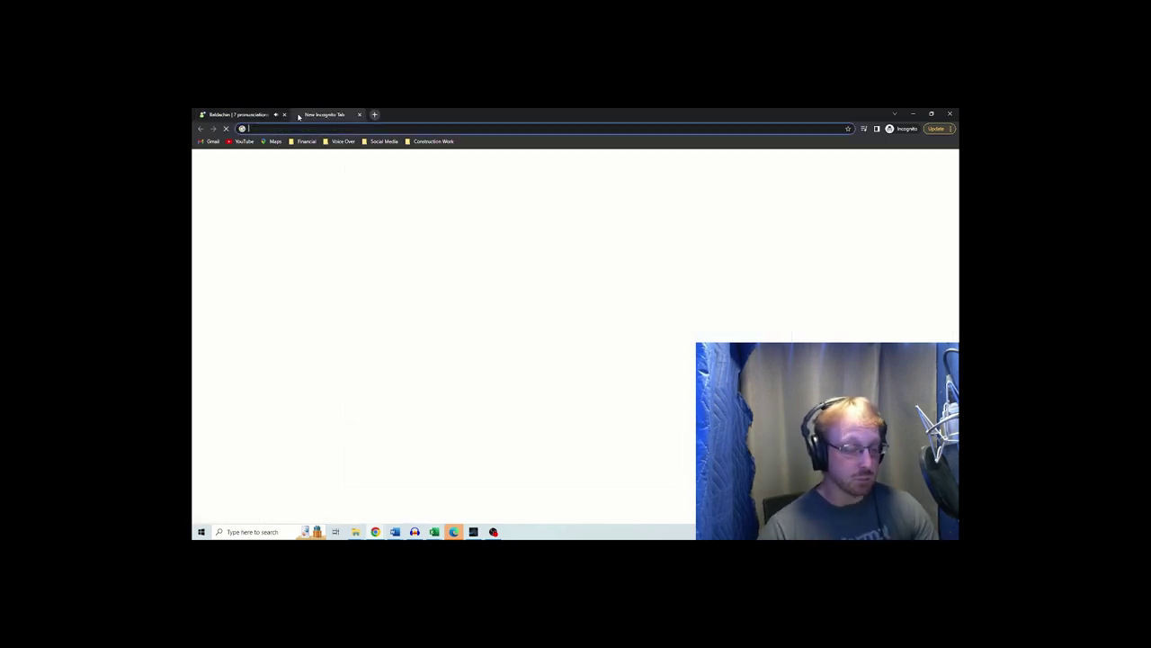
type("balda")
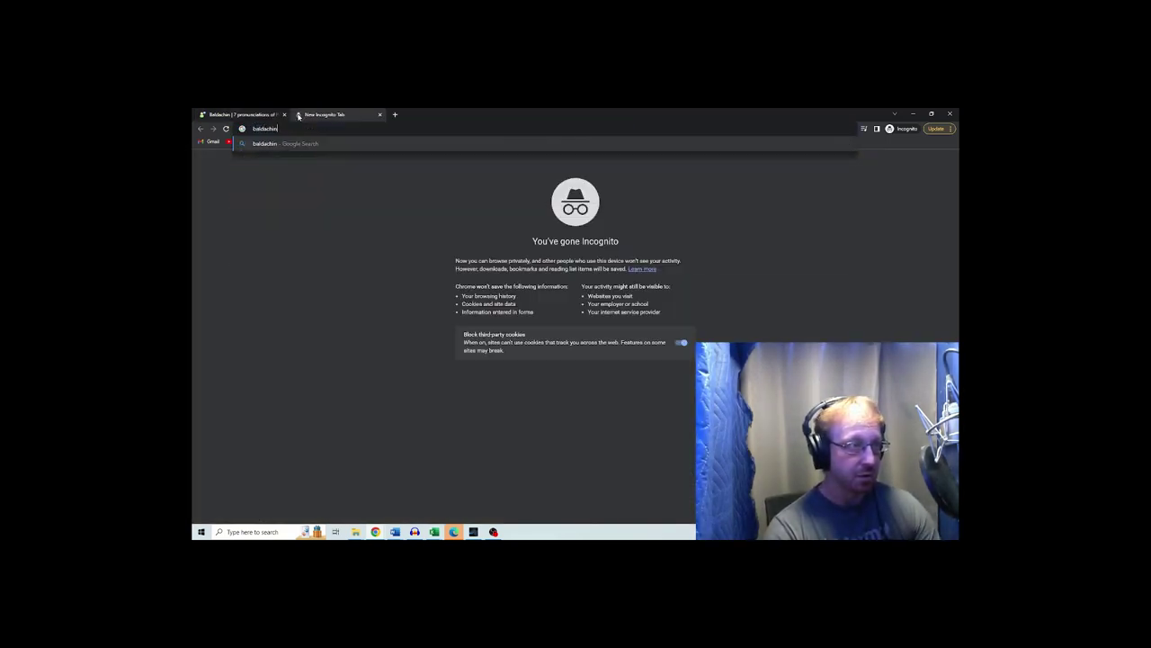
type("chin")
key("Return")
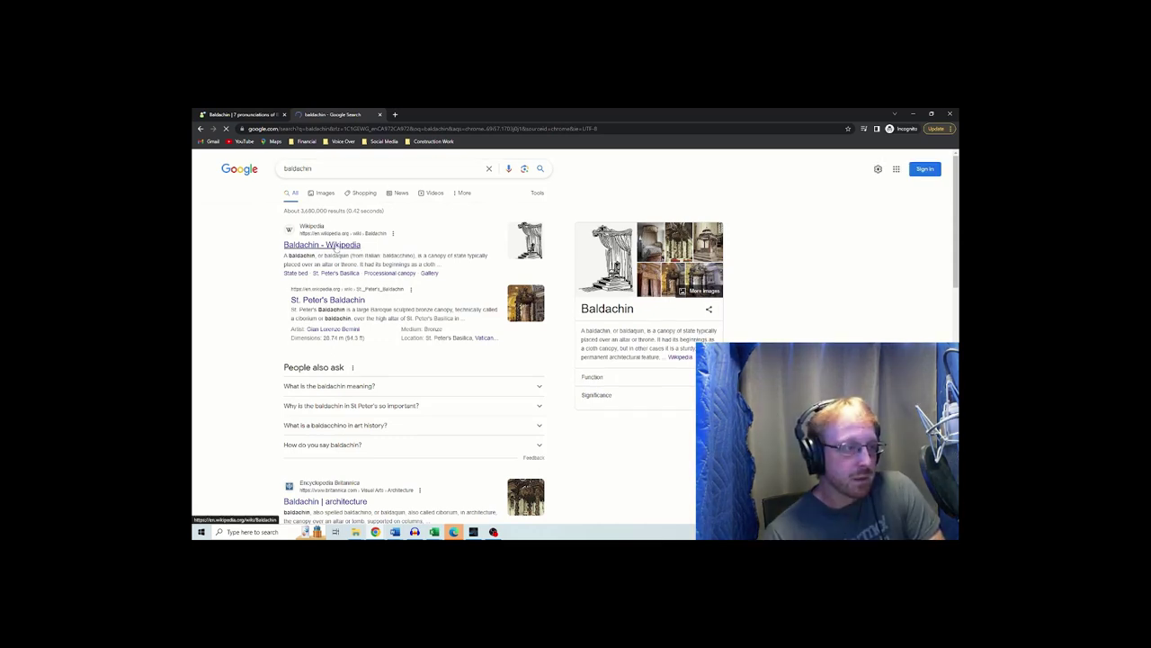
scroll(372, 334, "down", 3)
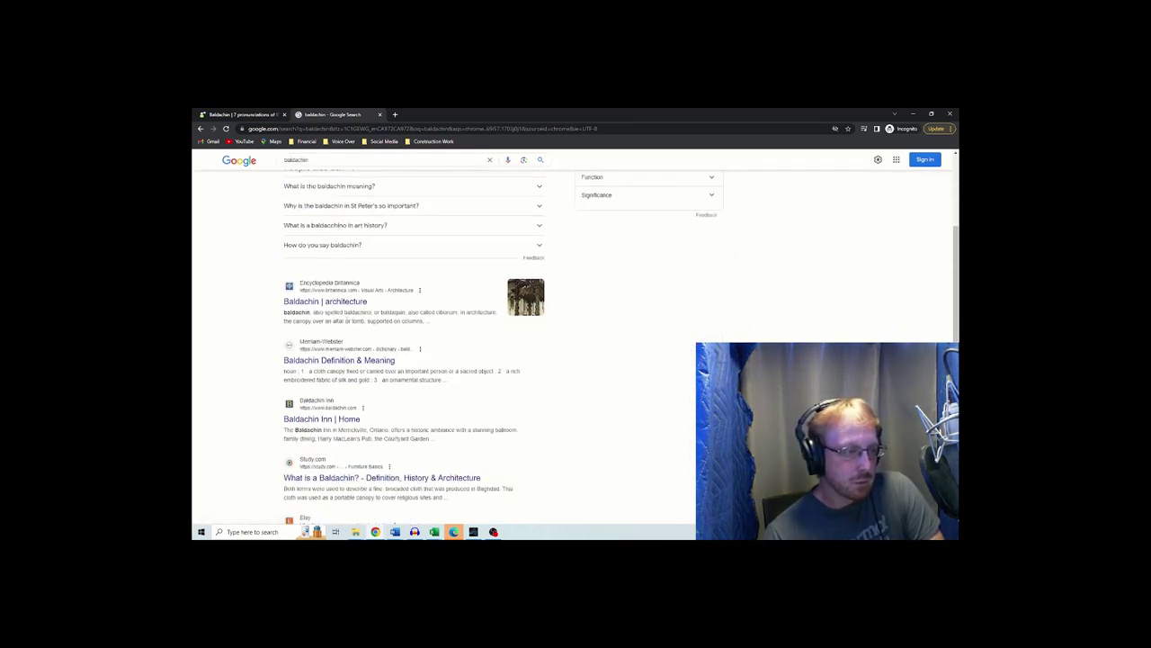
left_click(349, 360)
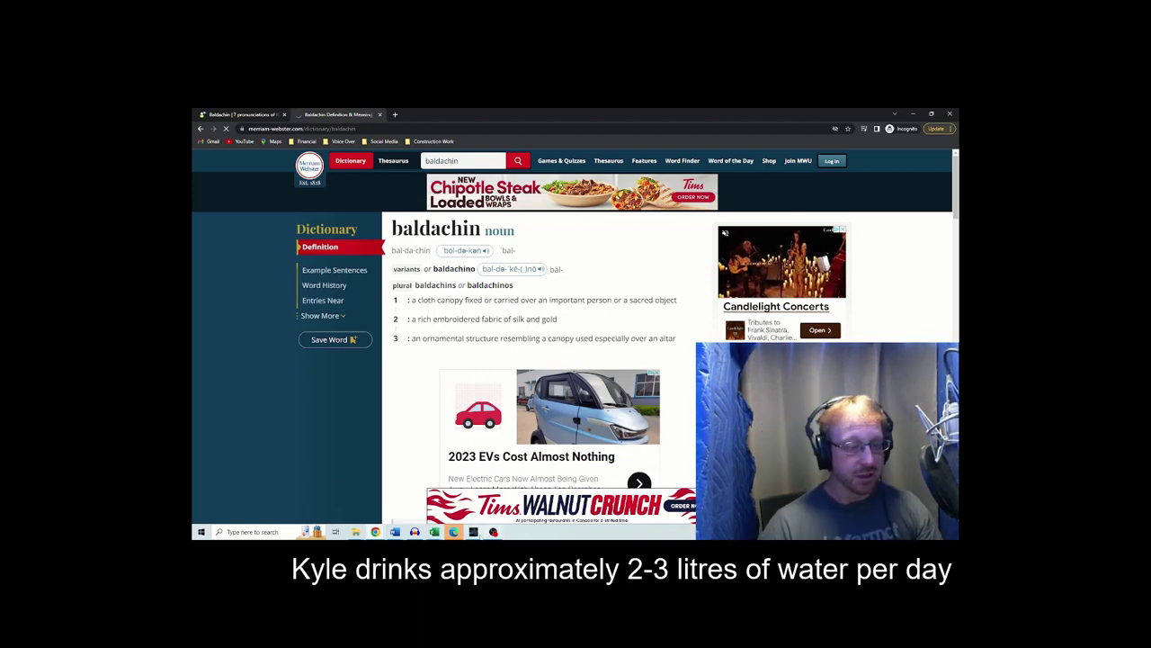
- Switch back to Studio One and re-record the narration on the first track from about 6:24.6 to about 6:51
left_click(474, 532)
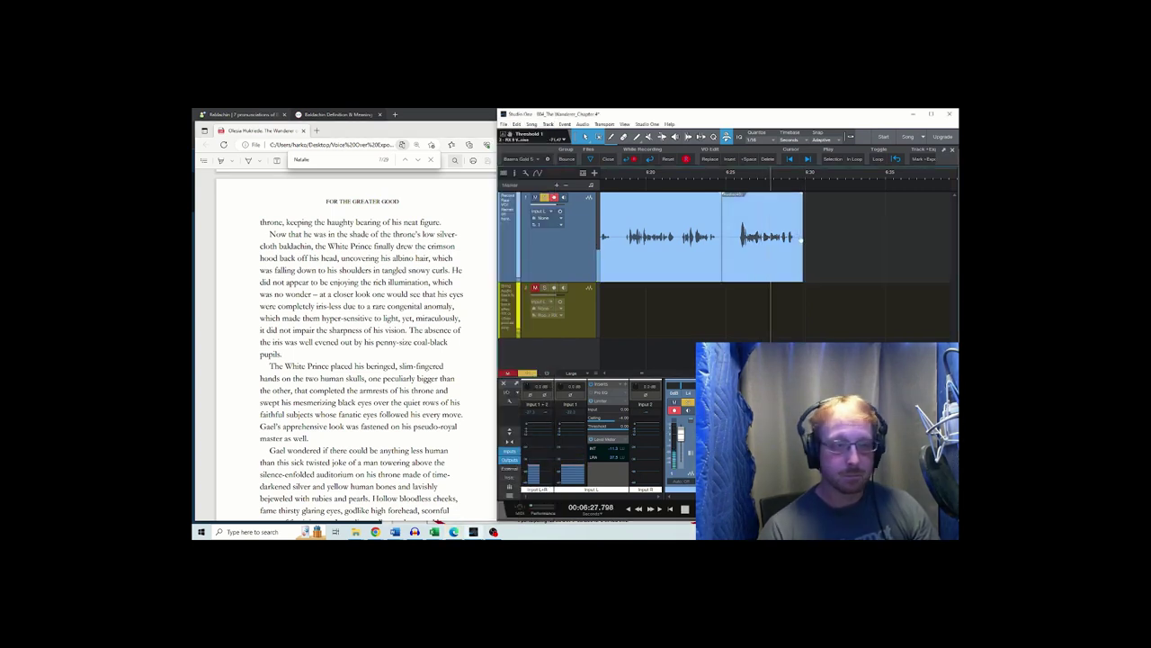
key("space")
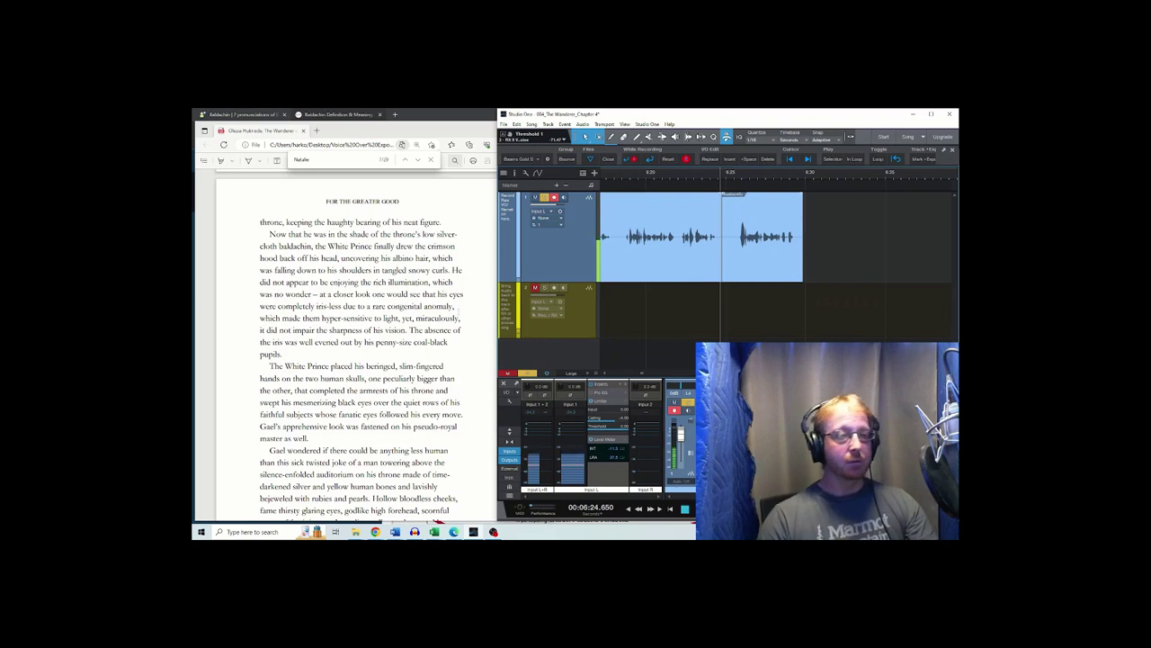
key("KP_Multiply")
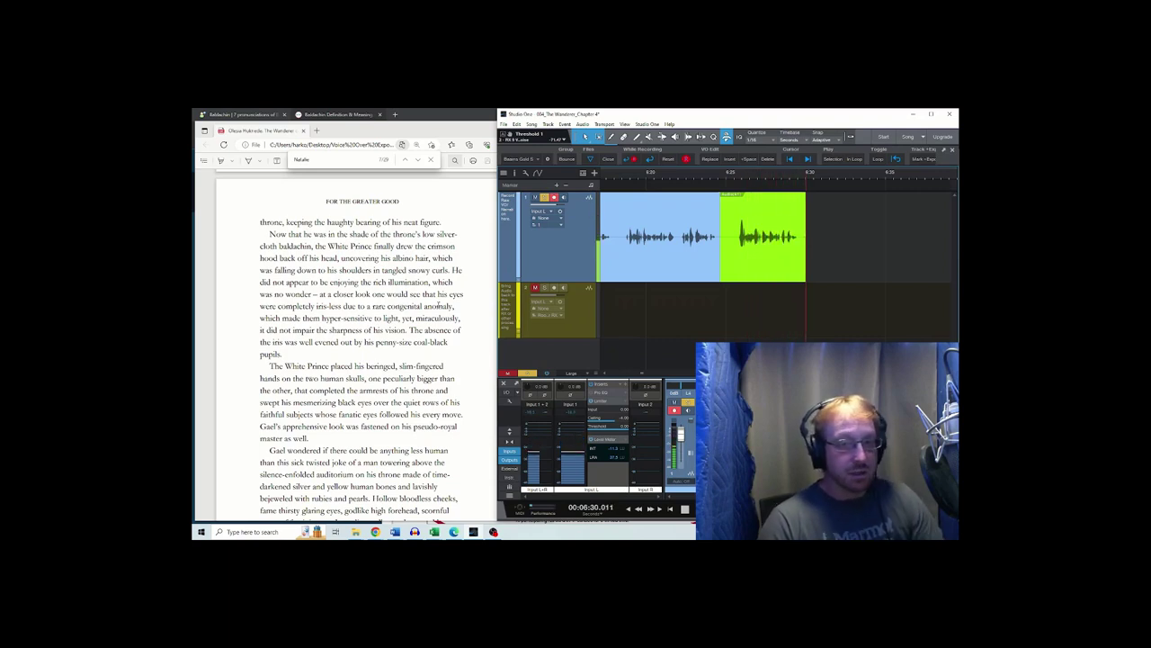
key("space")
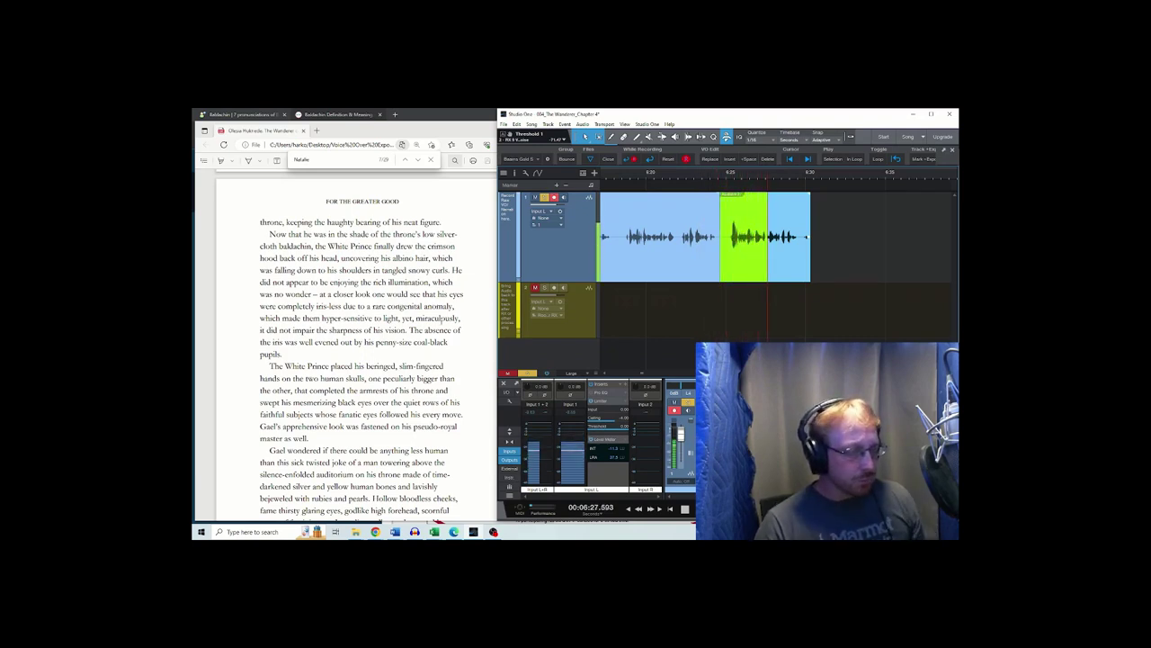
key("space")
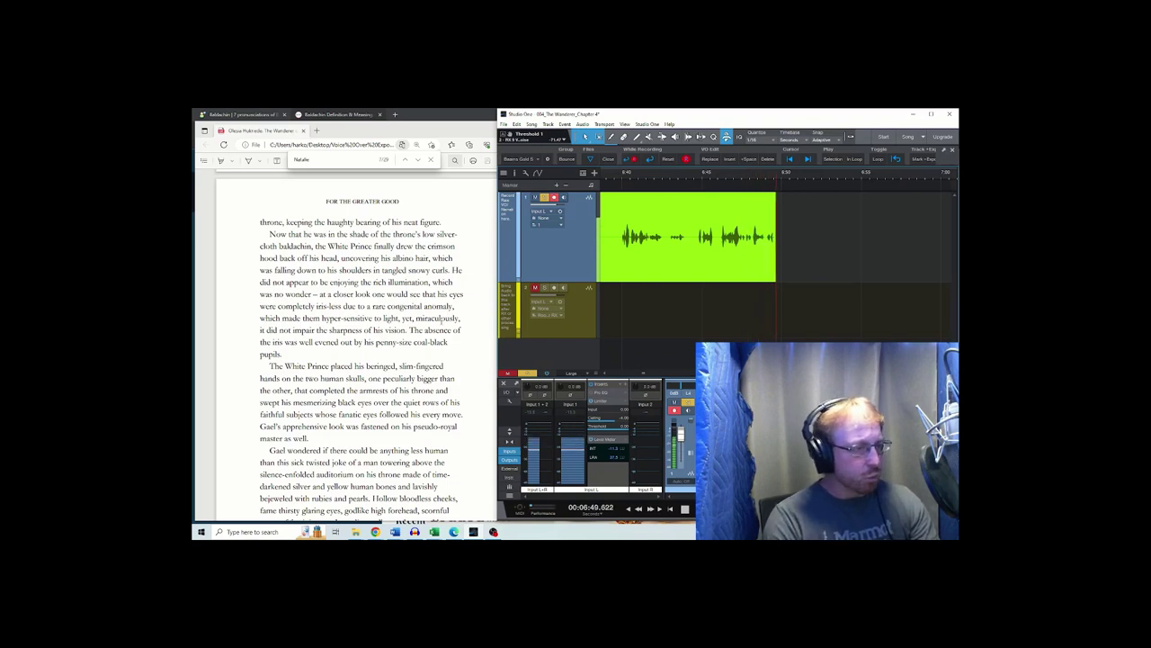
key("space")
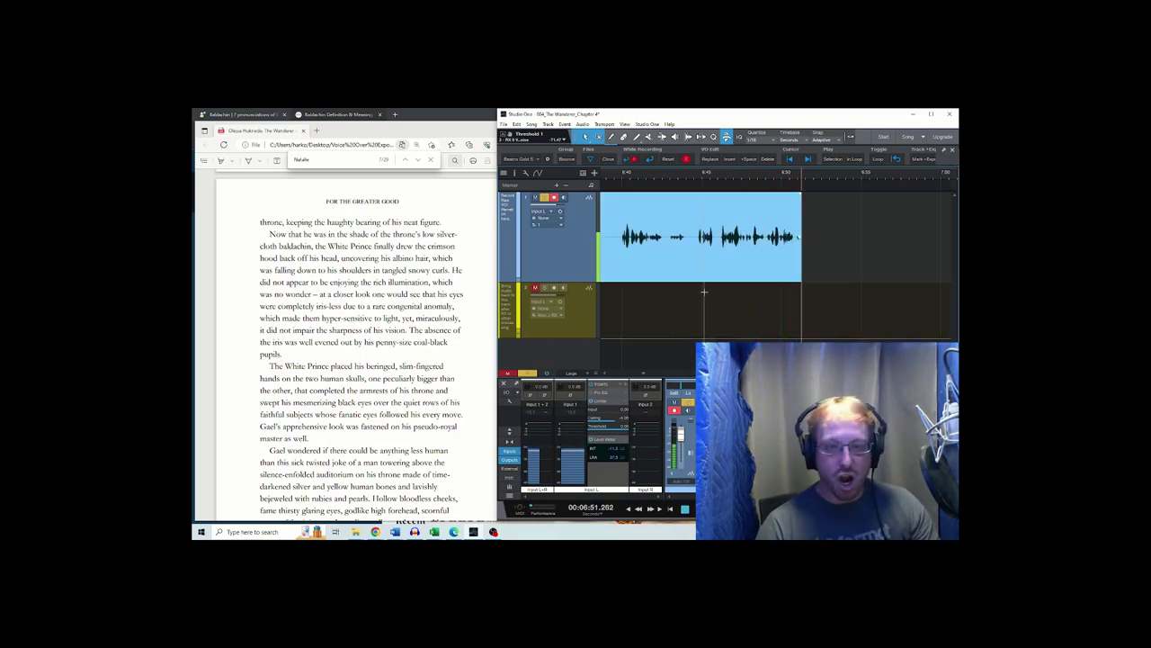
- Record a replacement take of the narration on the first track from about 6:49
left_click(765, 290)
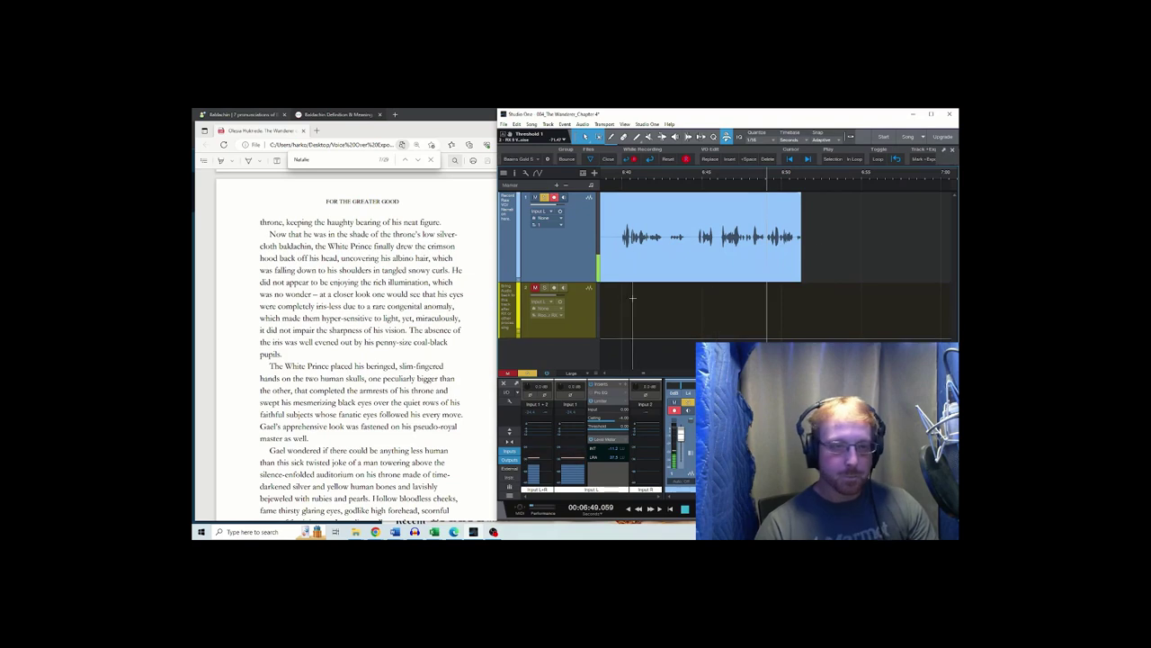
key("space")
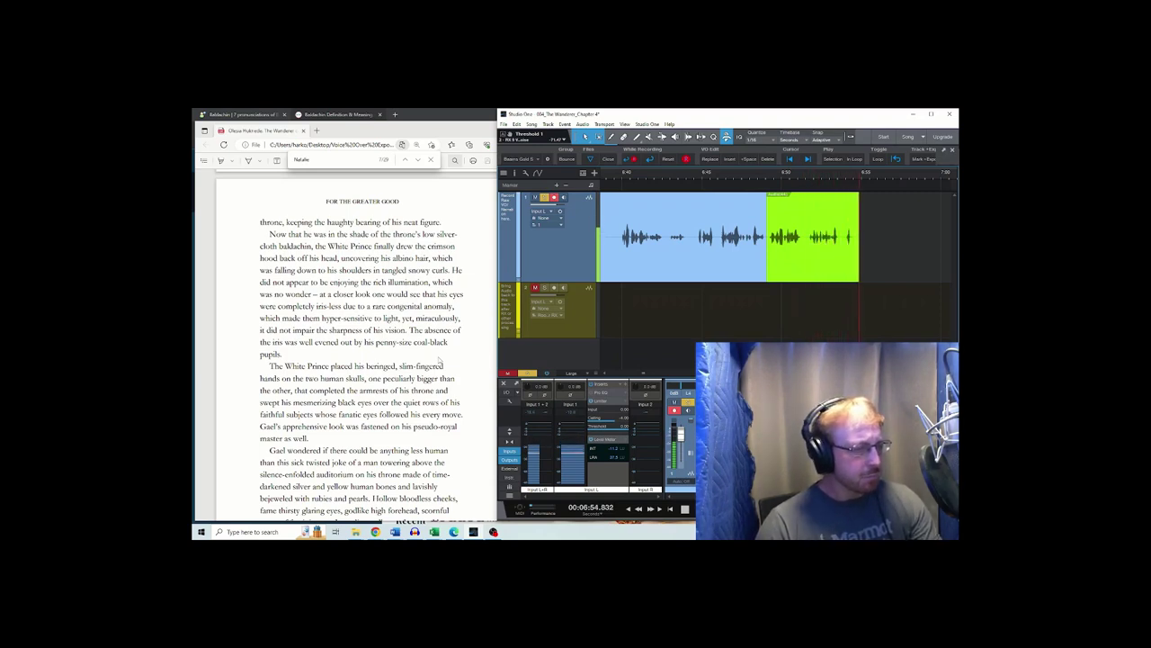
key("space")
- Preview the end of the latest take from about 6:54 and re-record its last words from about 6:54.6
left_click(847, 228)
key("space")
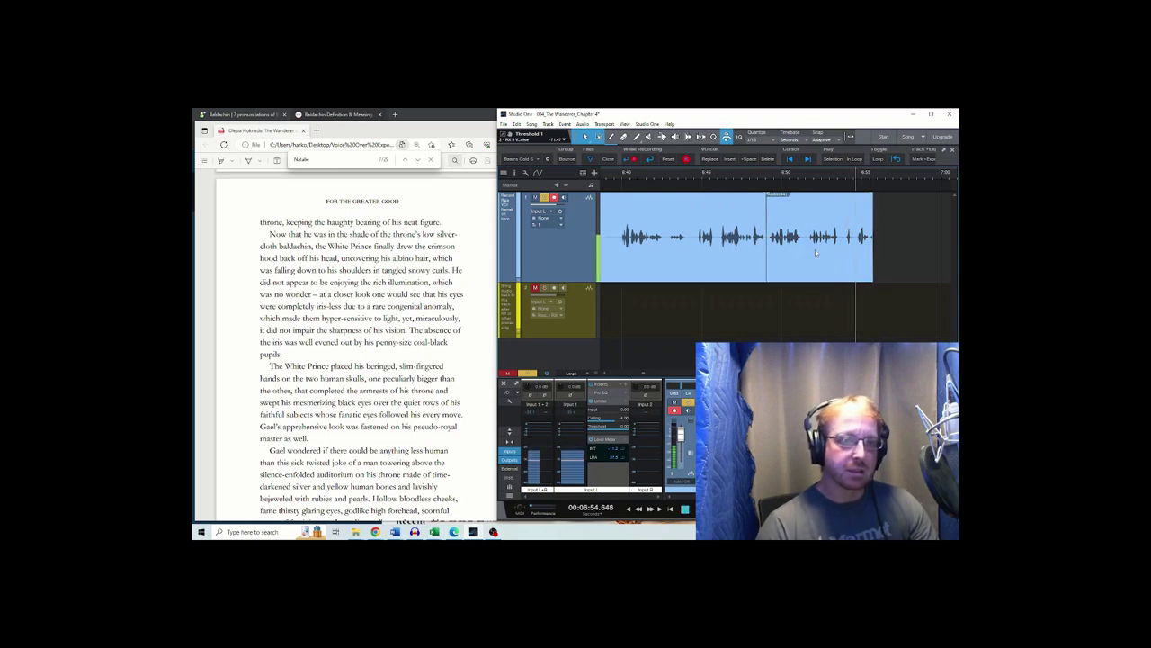
key("space")
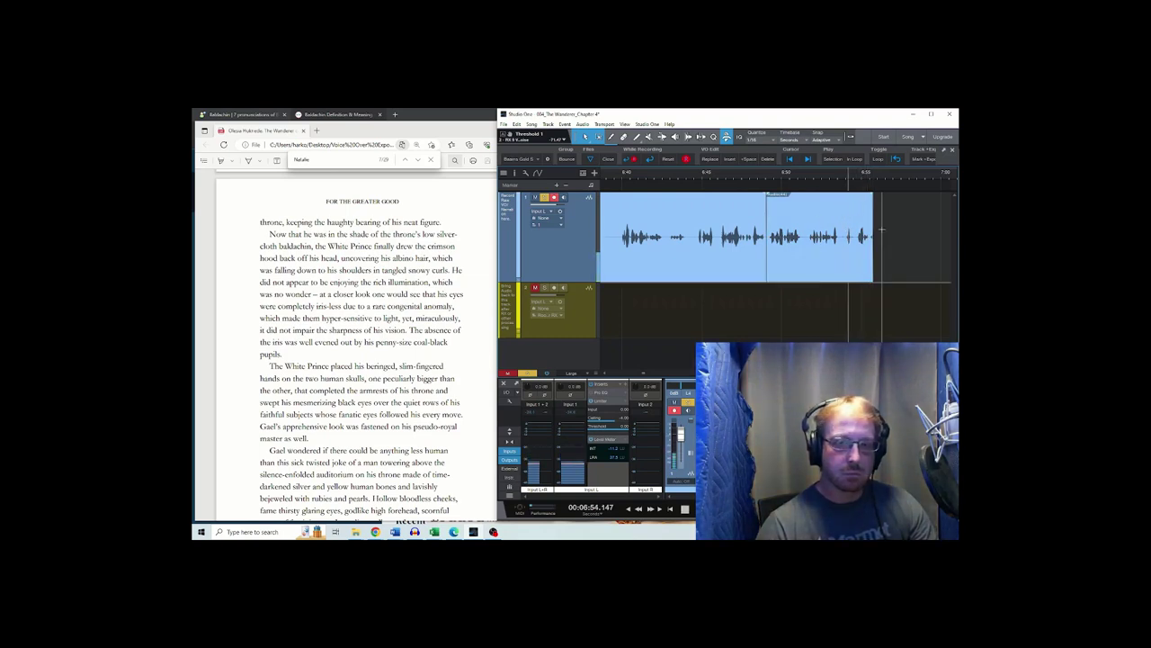
key("space")
key("KP_Multiply")
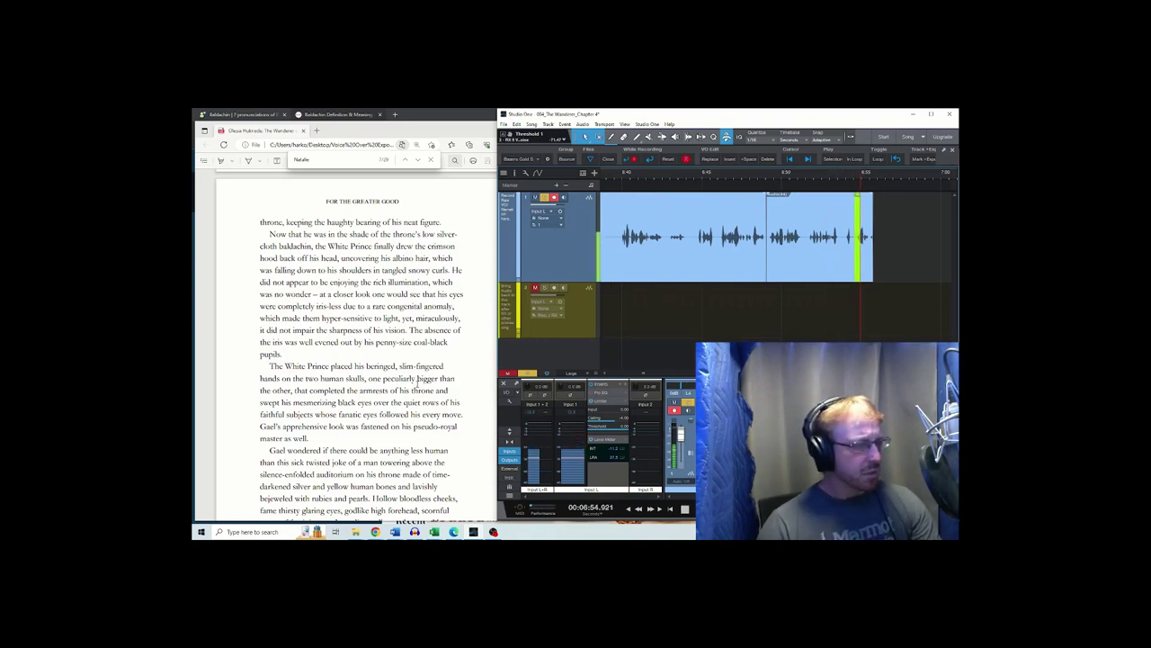
key("space")
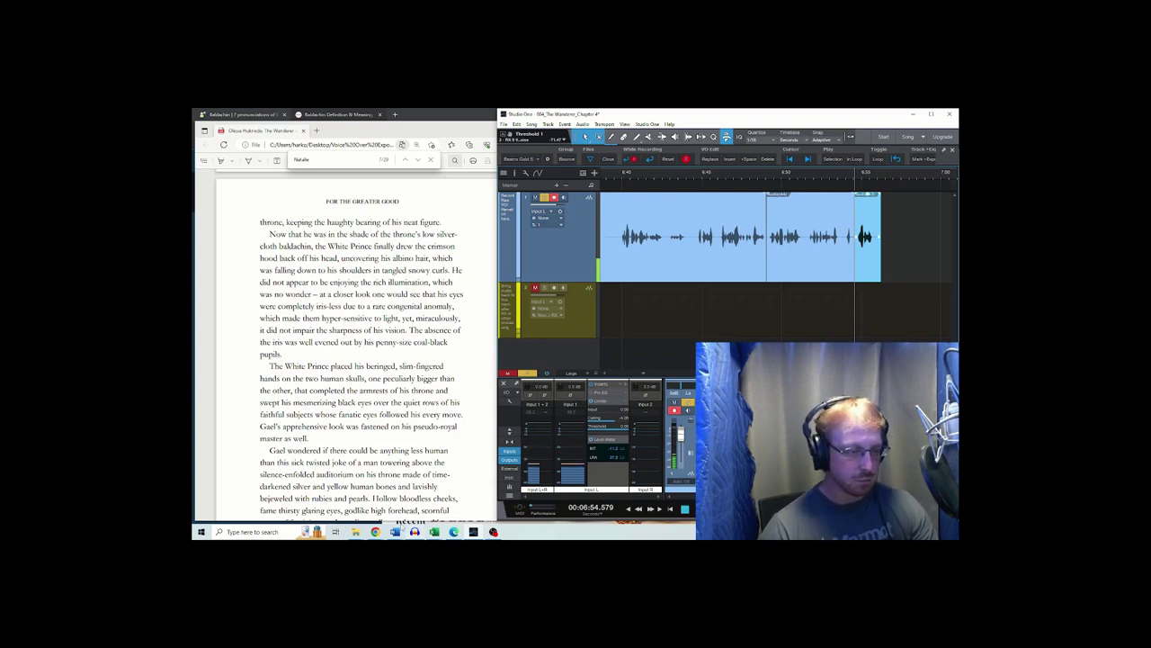
- Switch to the incognito Chrome window and look up the pronunciation of "miraculously" on YouGlish
left_click(375, 531)
left_click(419, 493)
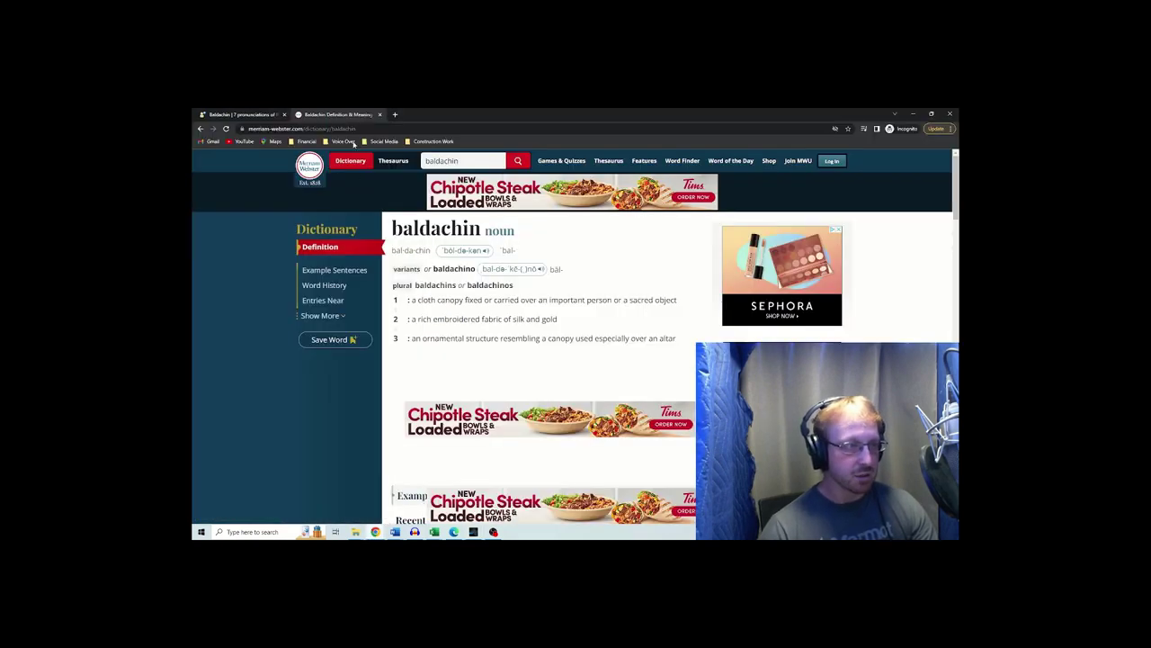
key("ctrl+Tab")
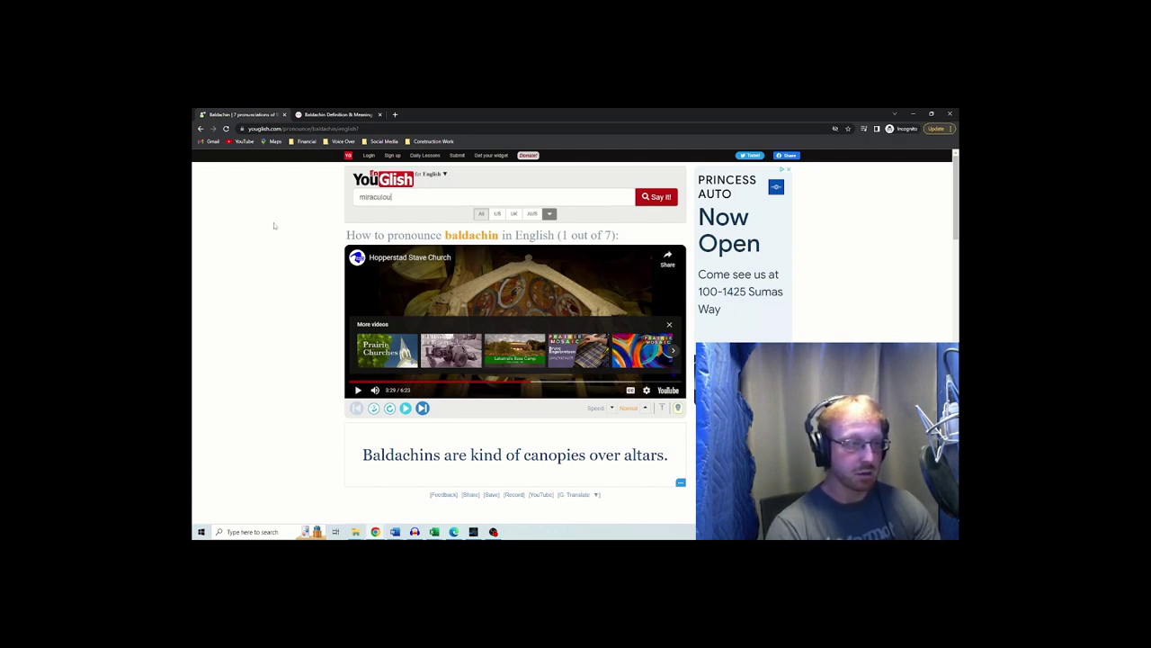
key("Return")
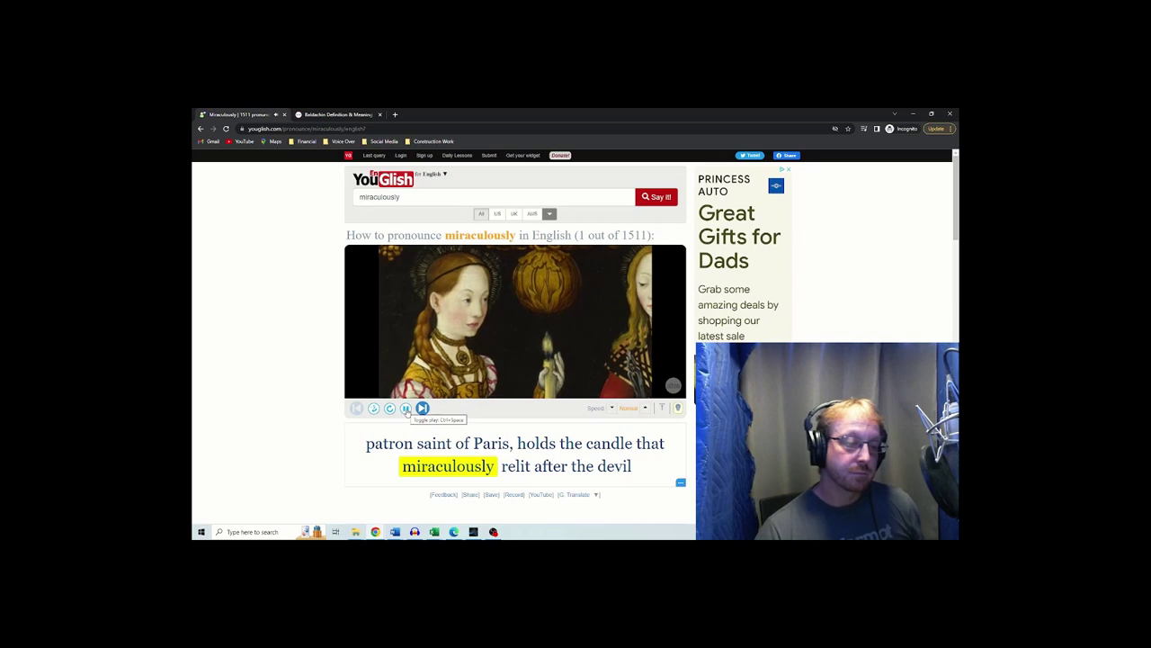
- Listen to the "miraculously" pronunciation clips, pausing playback as needed and advancing to the third clip
left_click(405, 408)
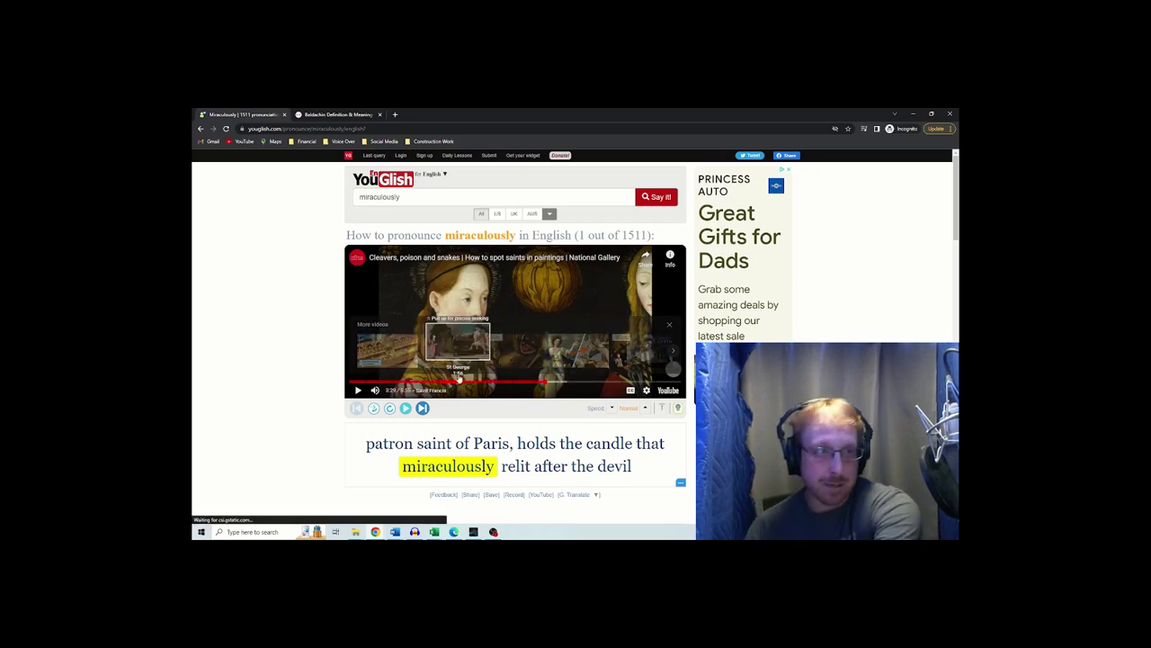
left_click(405, 407)
left_click(422, 408)
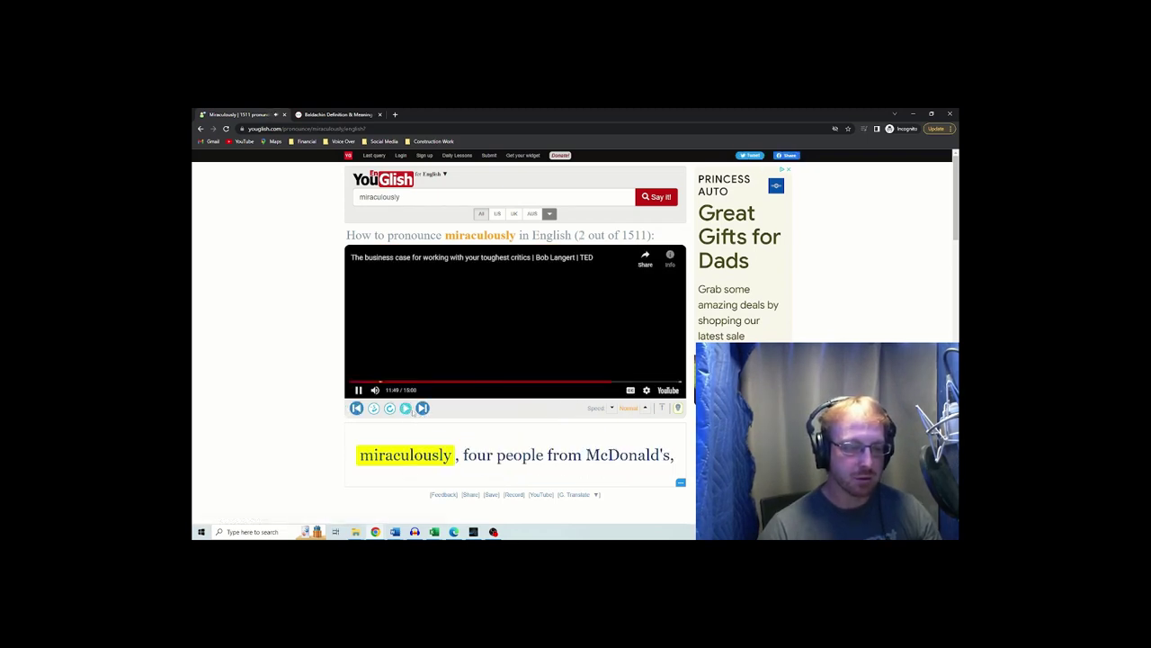
left_click(407, 409)
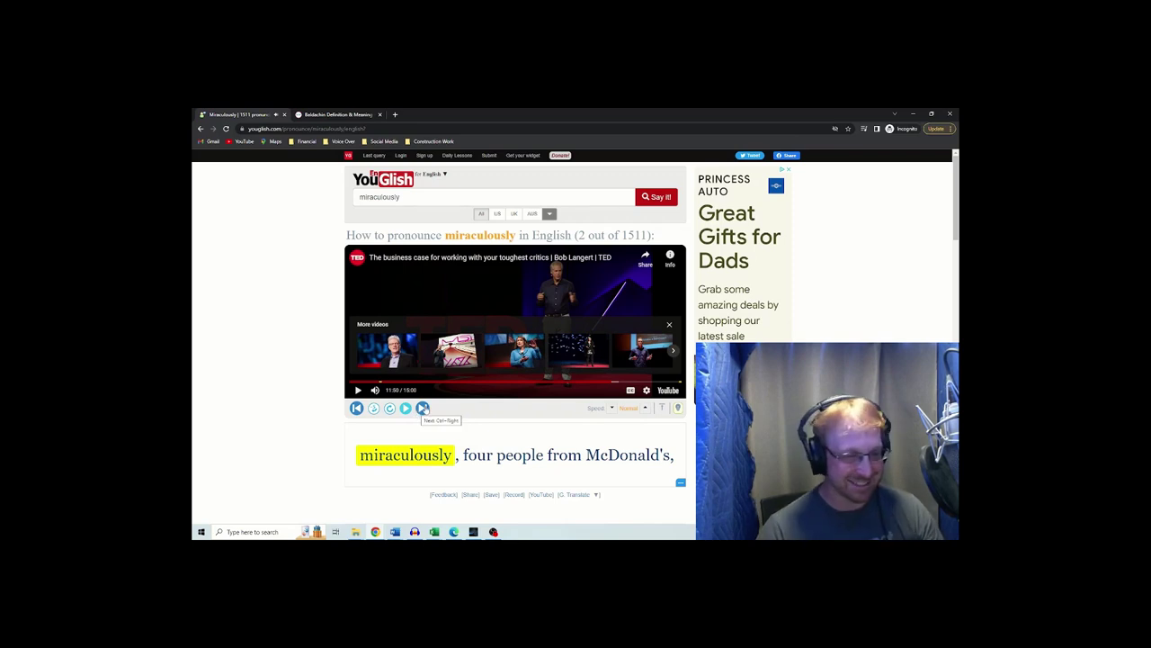
left_click(422, 409)
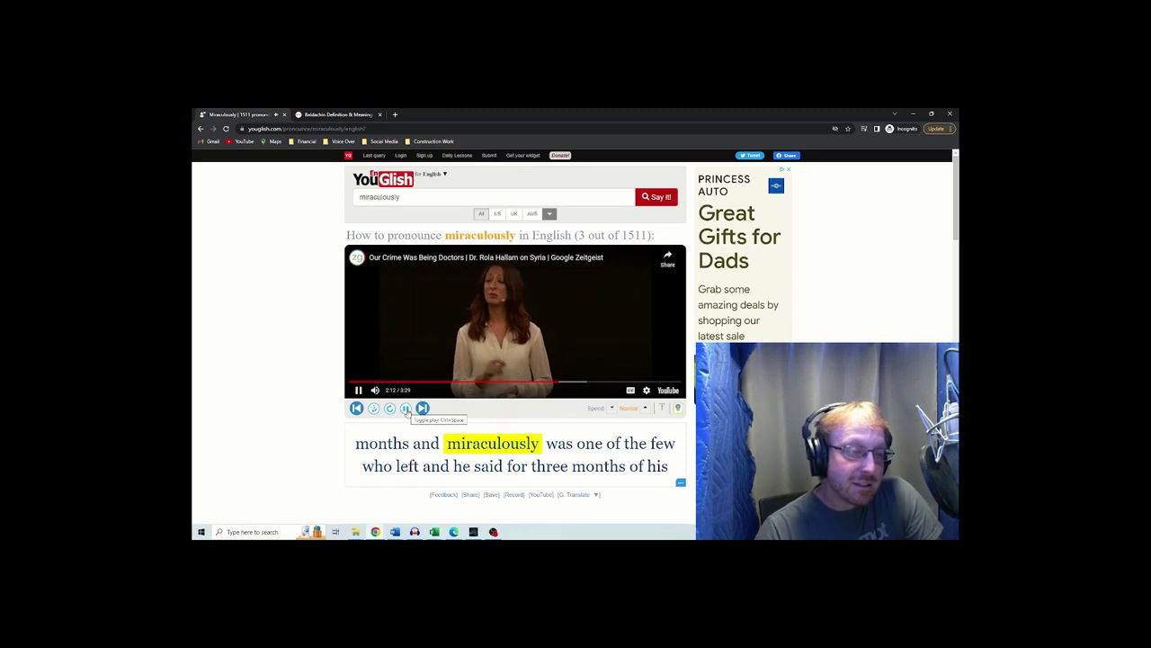
- Pause the pronunciation clip, return to Studio One, and punch in a retake of the narration's last words from about 6:53.7
left_click(405, 407)
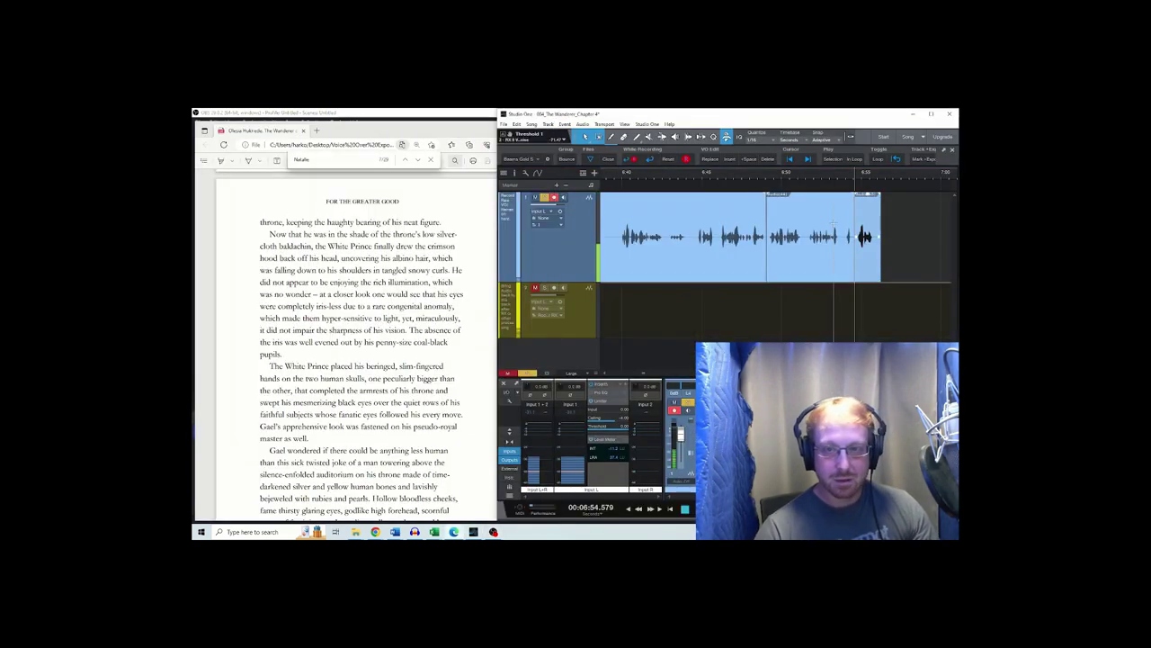
left_click(834, 223)
key("space")
key("space")
key("space")
key("space")
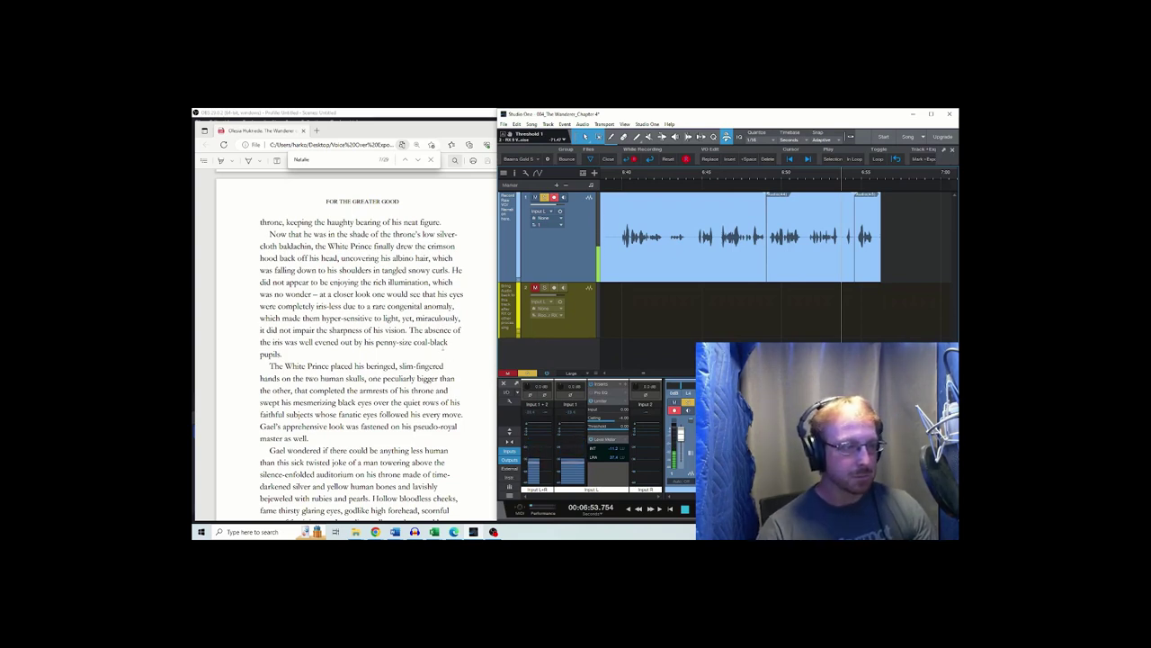
key("space")
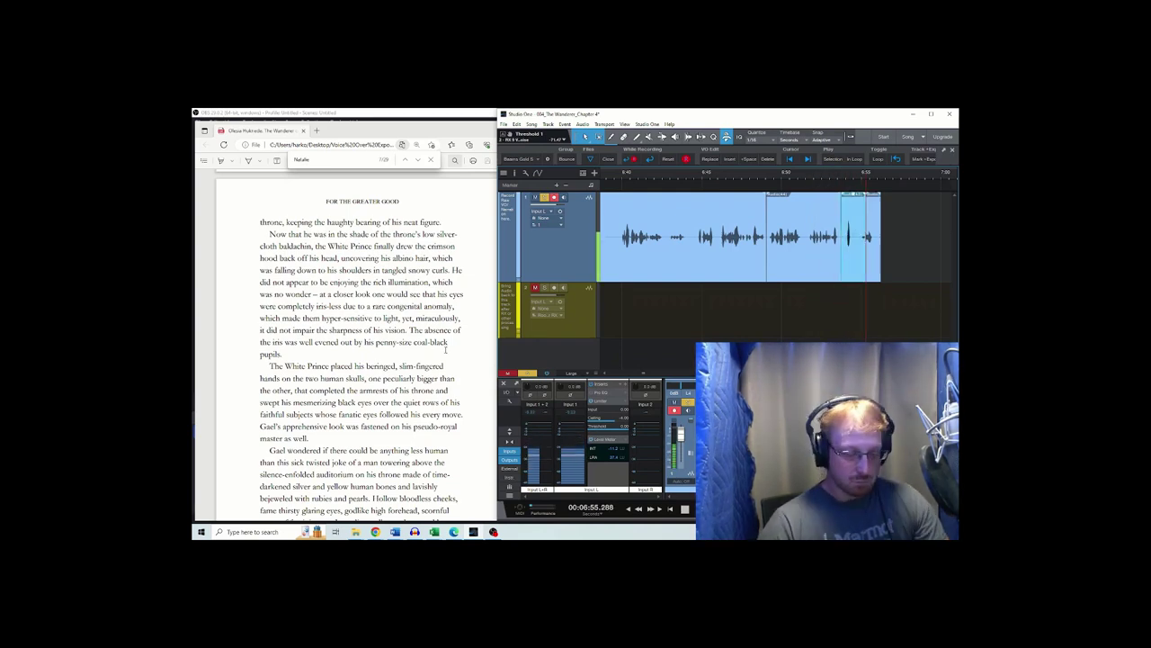
- Continue the narration to about 7:05, and record the White Prince paragraph from about 7:04 with the script scrolled along
scroll(437, 355, "down", 1)
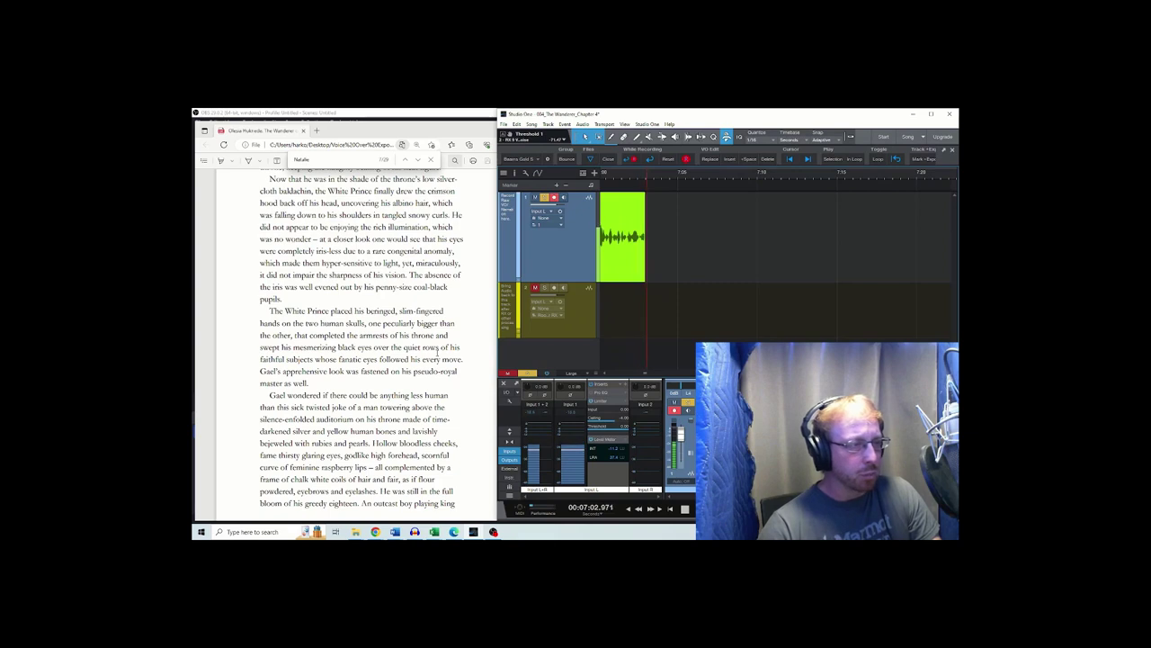
key("space")
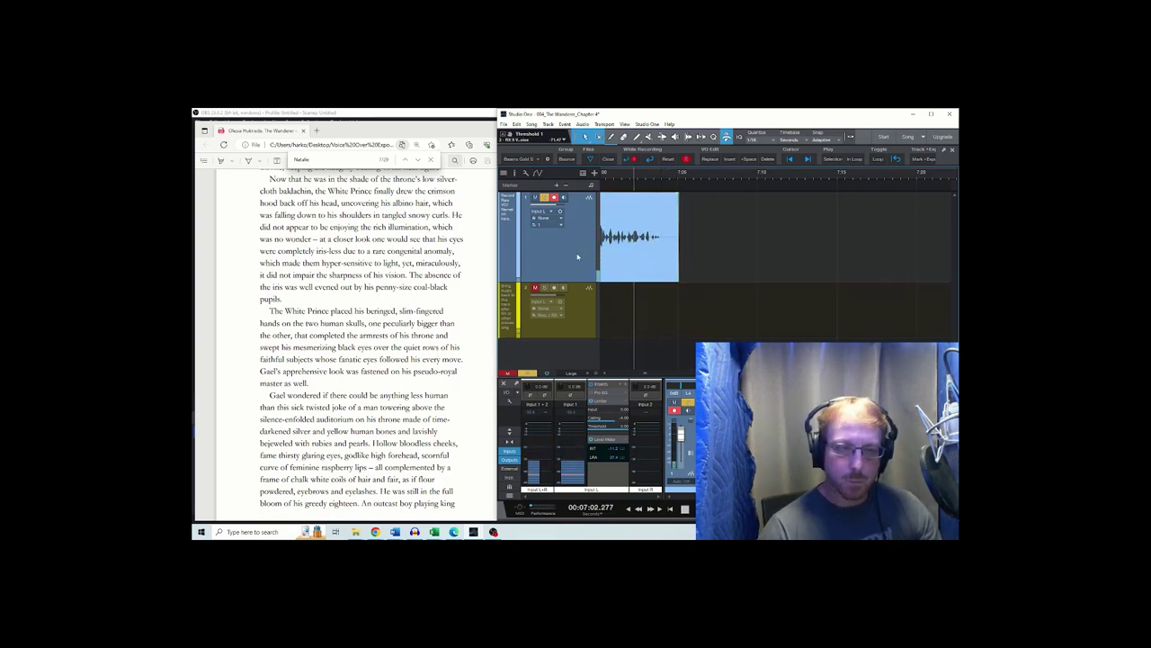
scroll(405, 329, "down", 1)
key("KP_Multiply")
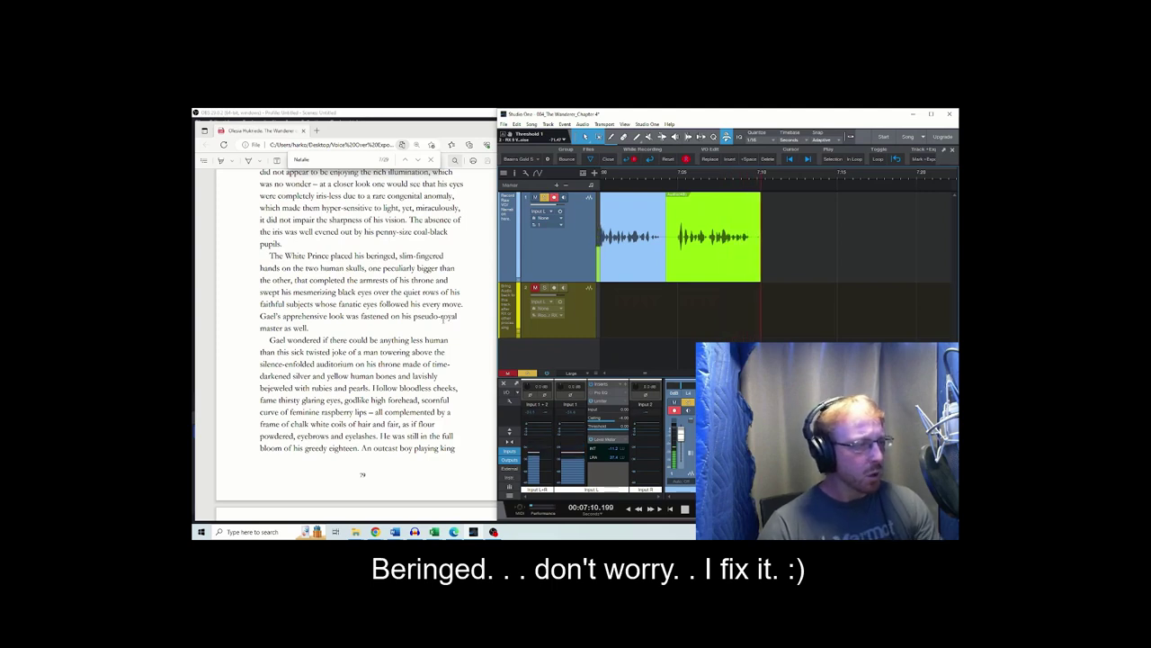
key("space")
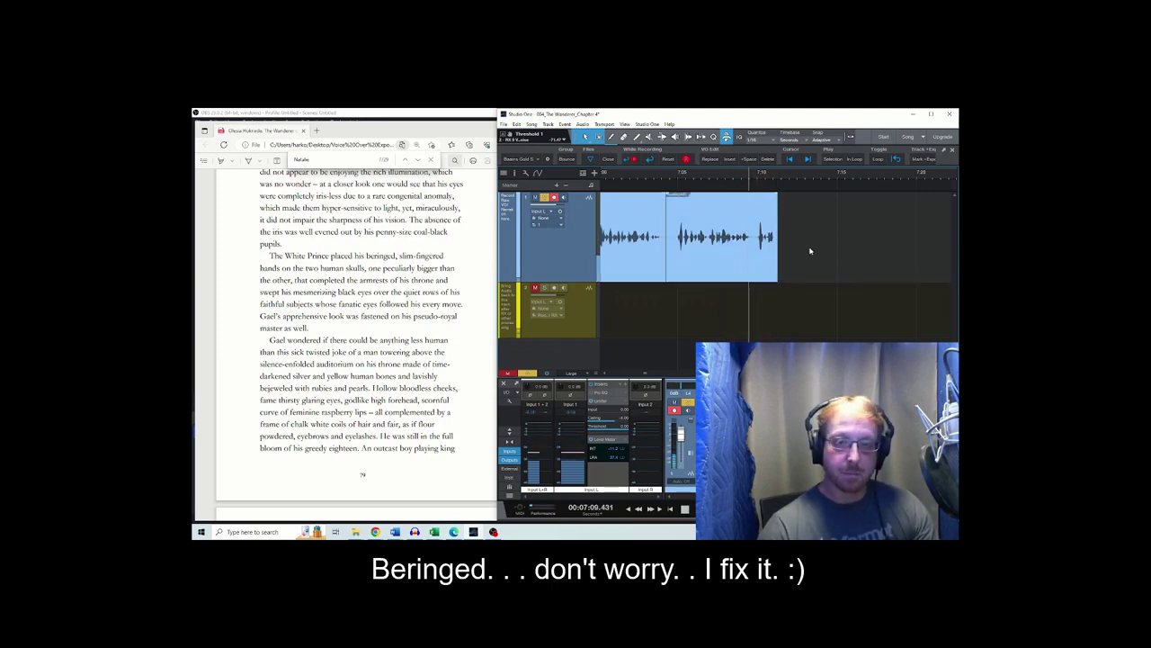
- Preview the end of the latest take and record the continuing narration from about 7:09.4 to 7:27.8
key("space")
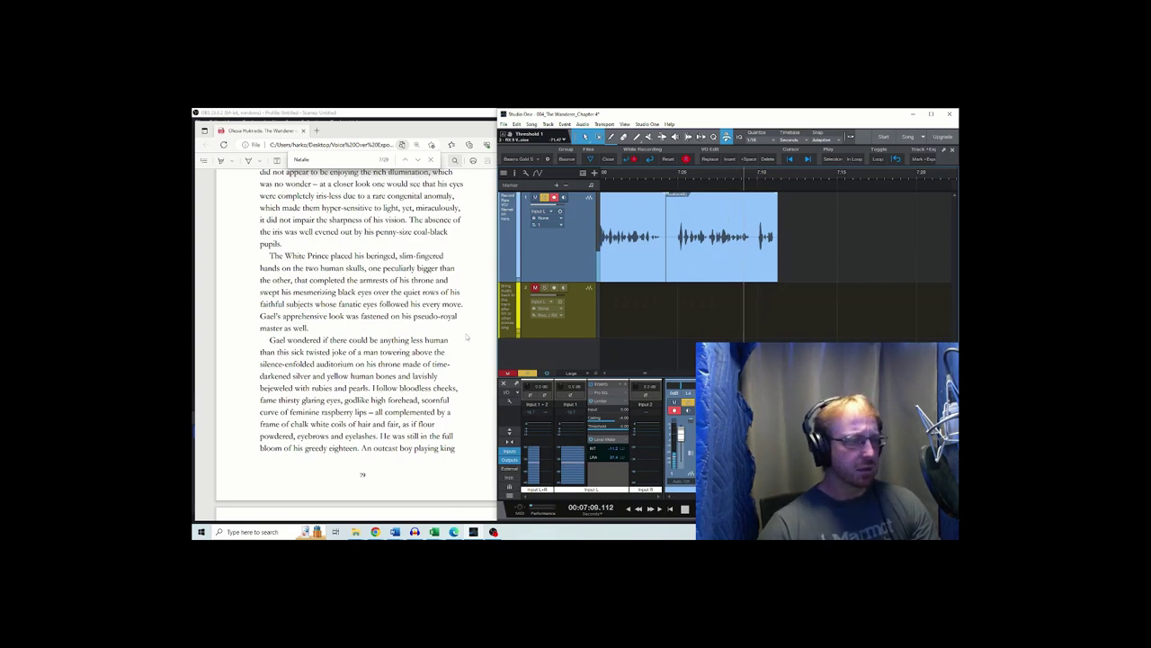
key("KP_Multiply")
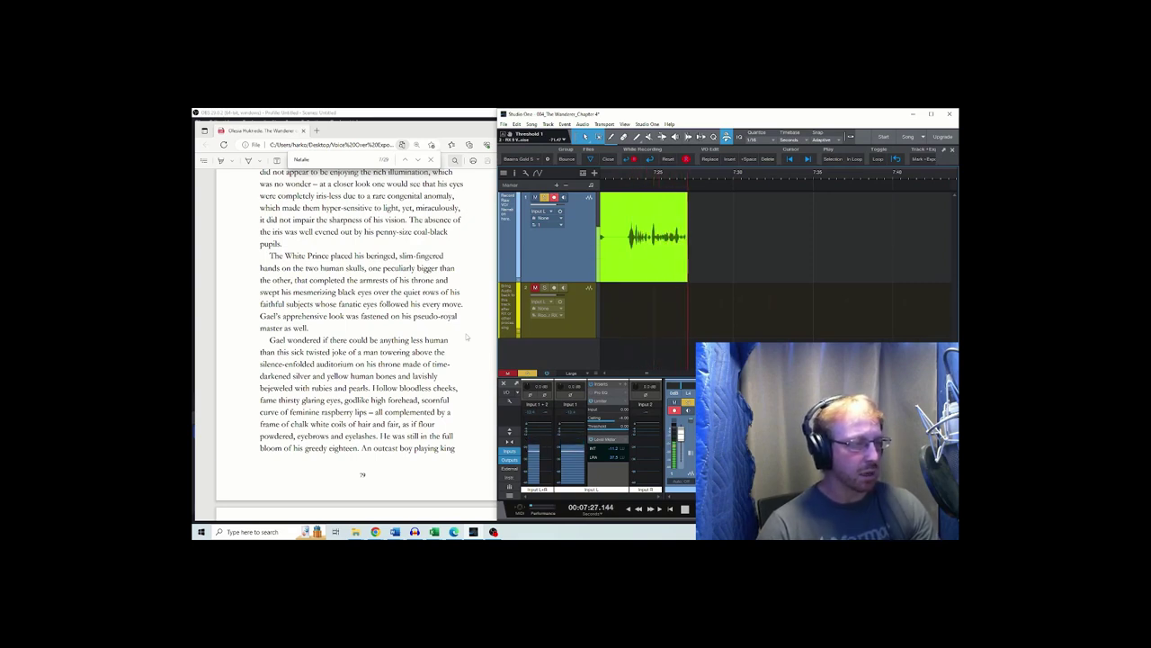
key("space")
- Switch to the incognito Chrome window and look up the pronunciation of "beringed" on YouGlish
mouse_move(376, 531)
left_click(448, 475)
left_click_drag(404, 198, 216, 215)
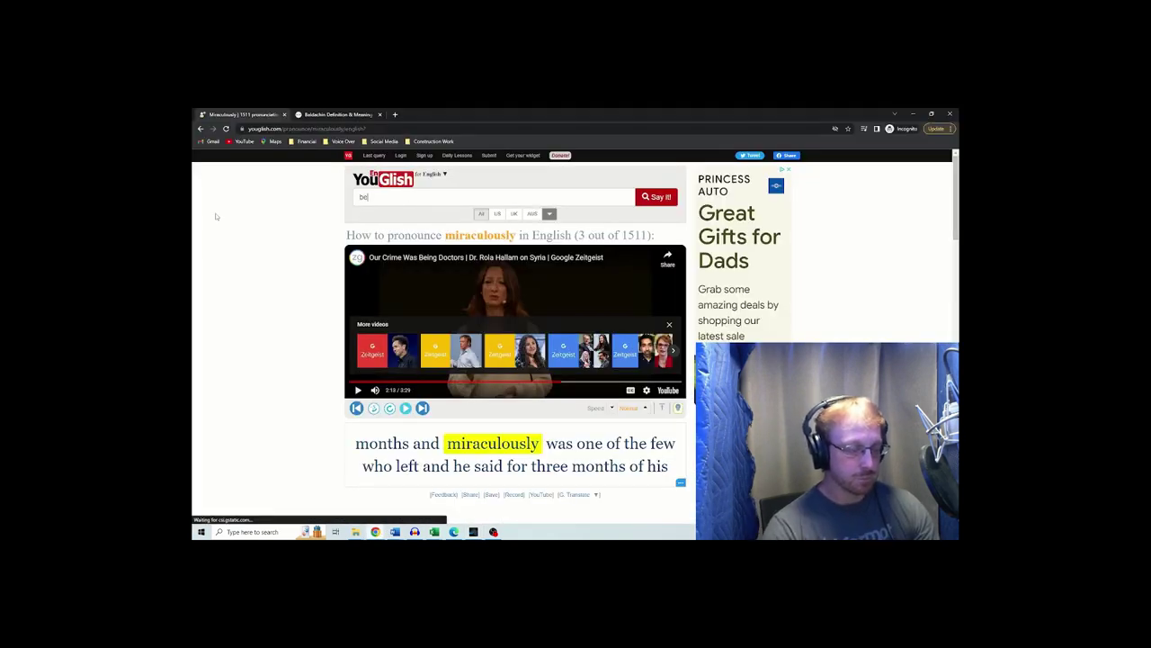
type("ringed")
key("Return")
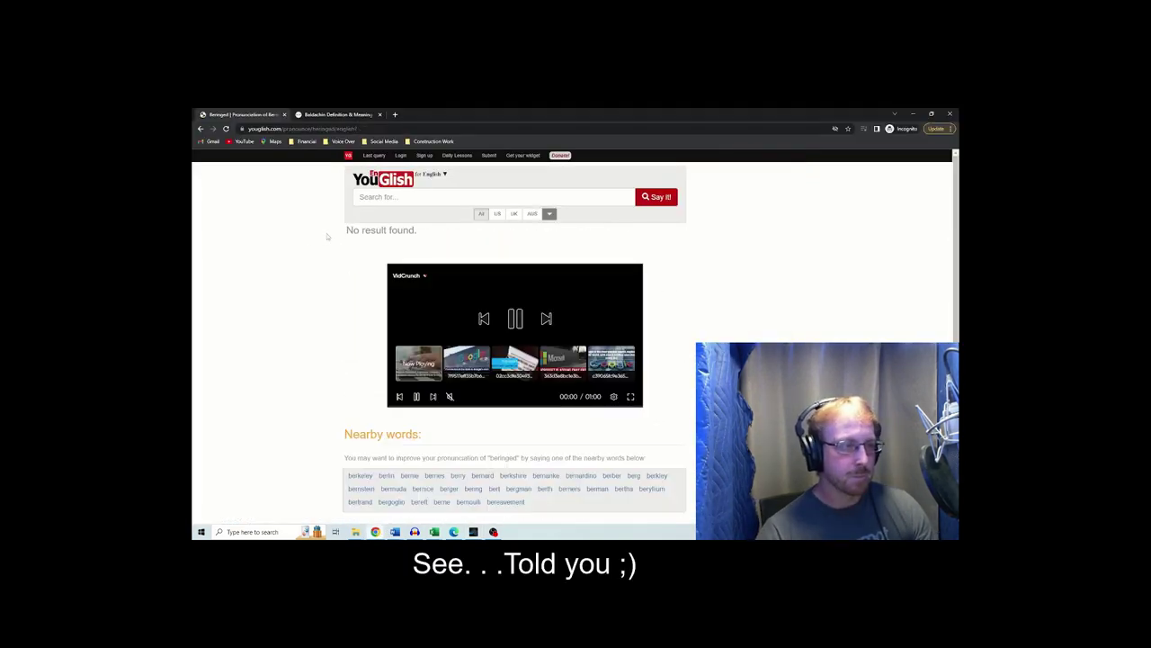
- Go back from the Merriam-Webster "baldachin" page to Google and search for "beringed"
left_click(337, 114)
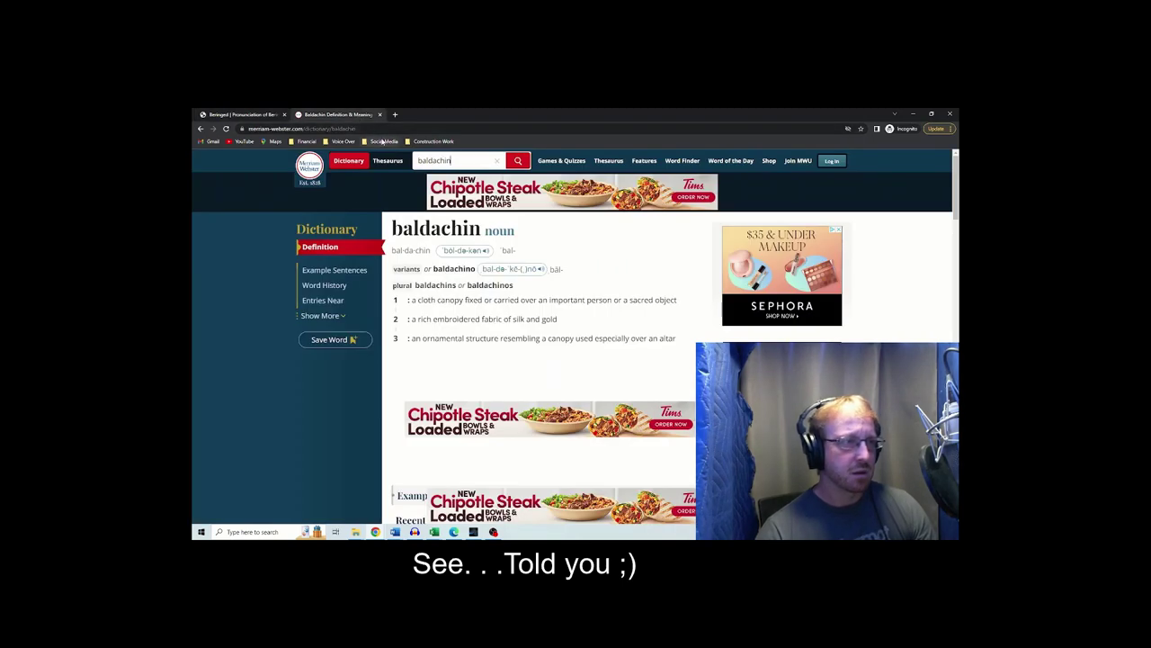
key("alt+Left")
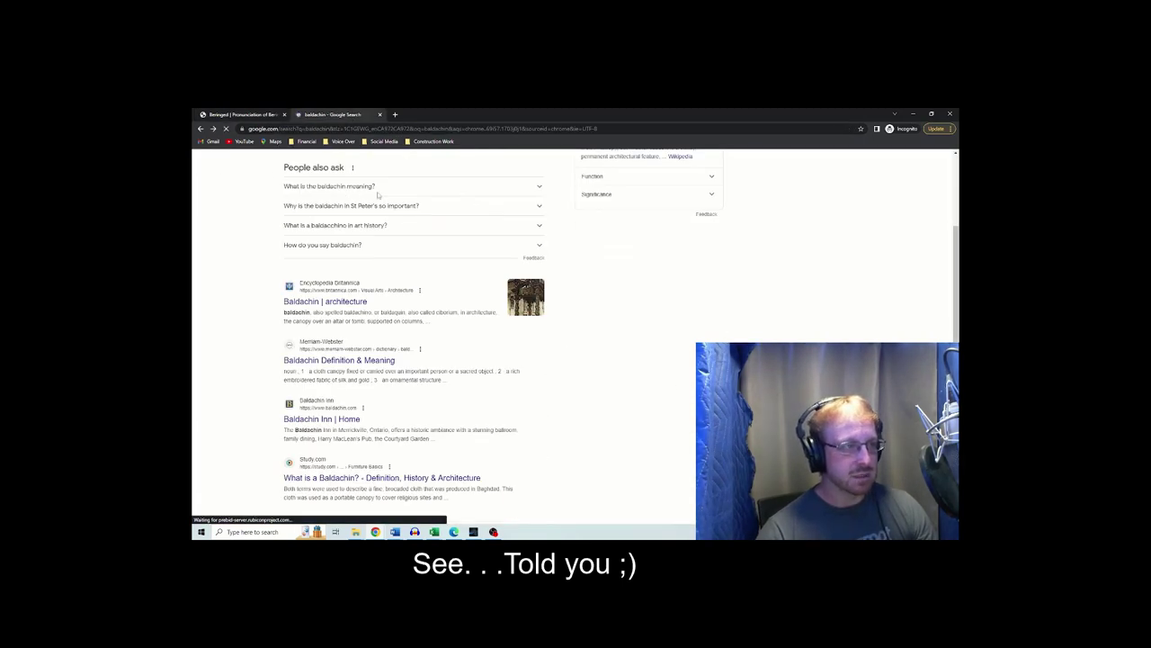
scroll(337, 265, "up", 5)
left_click_drag(346, 171, 193, 210)
type("beringed")
key("Return")
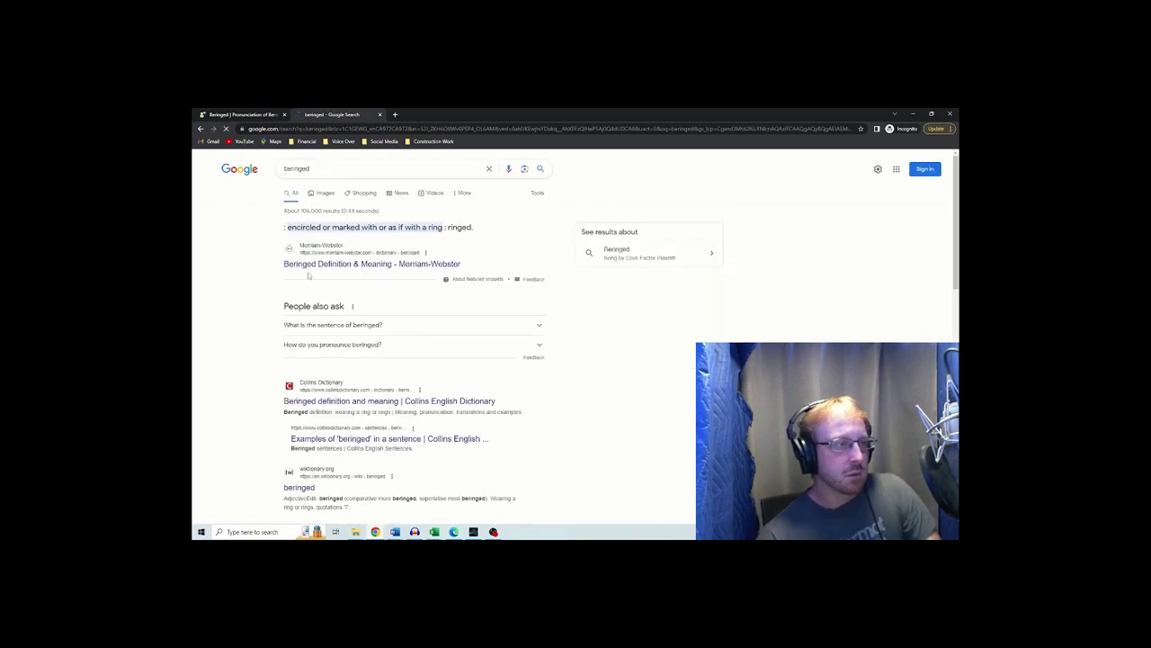
- Look through the "beringed" search results, check the YourDictionary definition, and return to the results
scroll(350, 436, "down", 3)
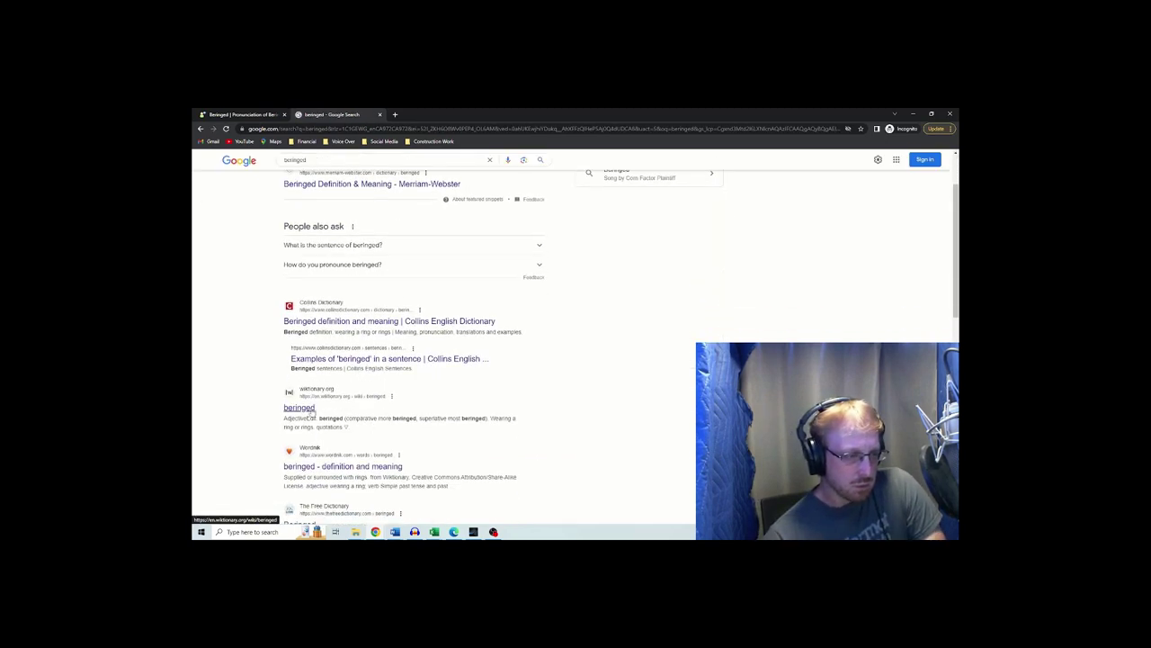
scroll(350, 437, "down", 1)
scroll(323, 380, "down", 3)
scroll(358, 401, "up", 5)
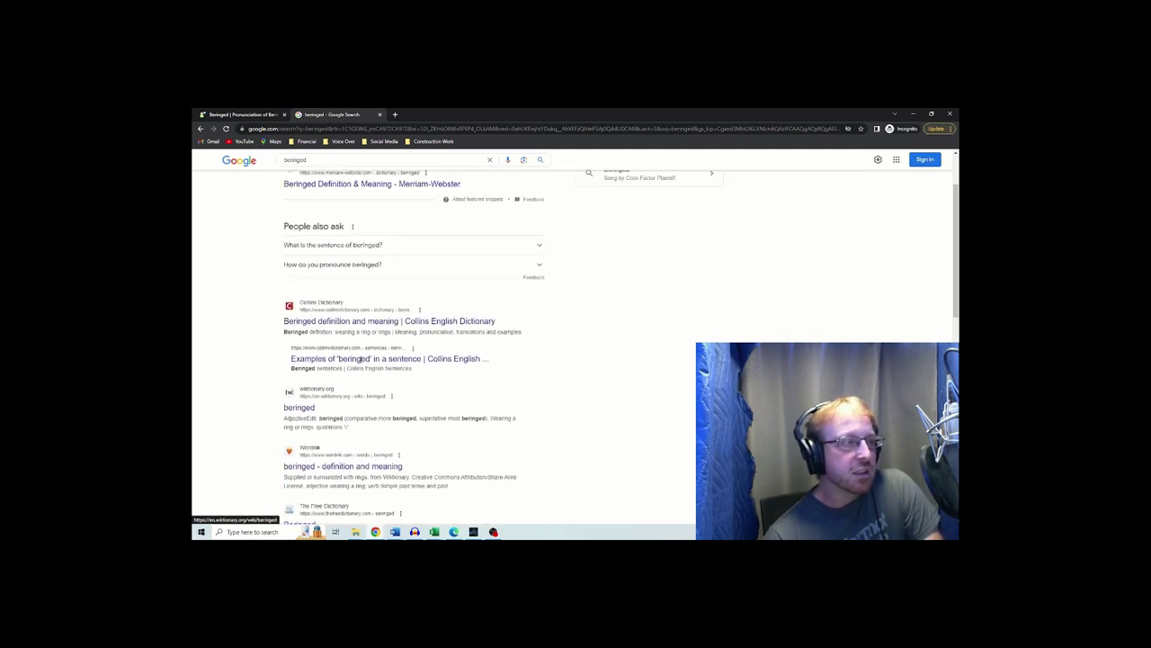
scroll(361, 360, "down", 6)
scroll(374, 374, "down", 4)
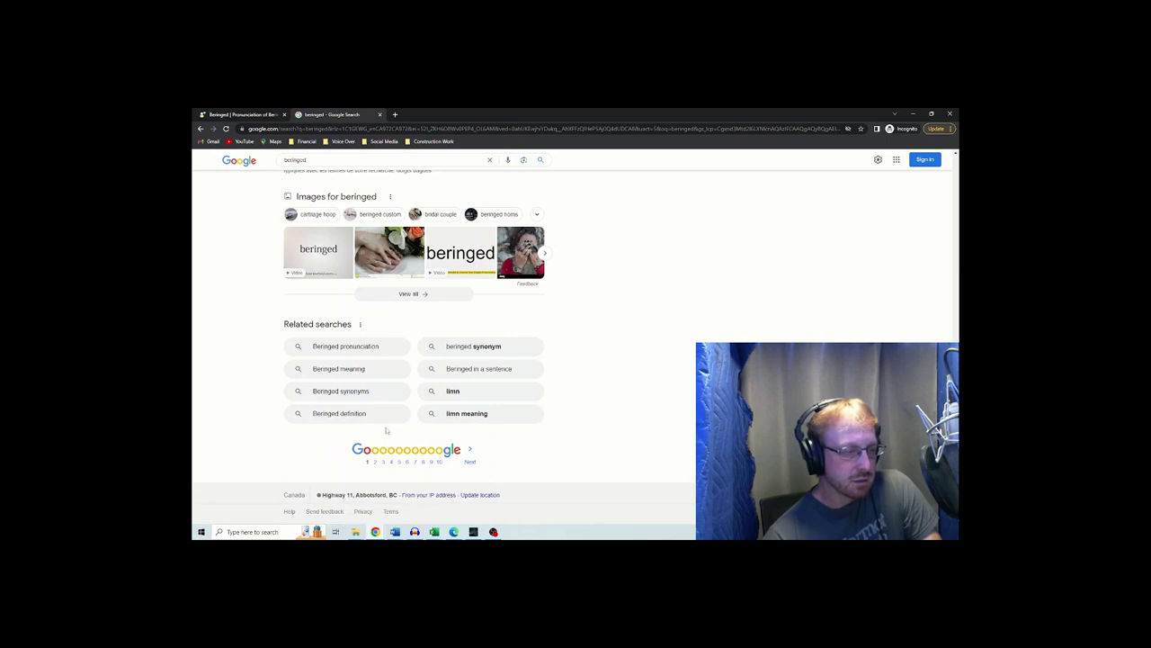
scroll(386, 419, "up", 6)
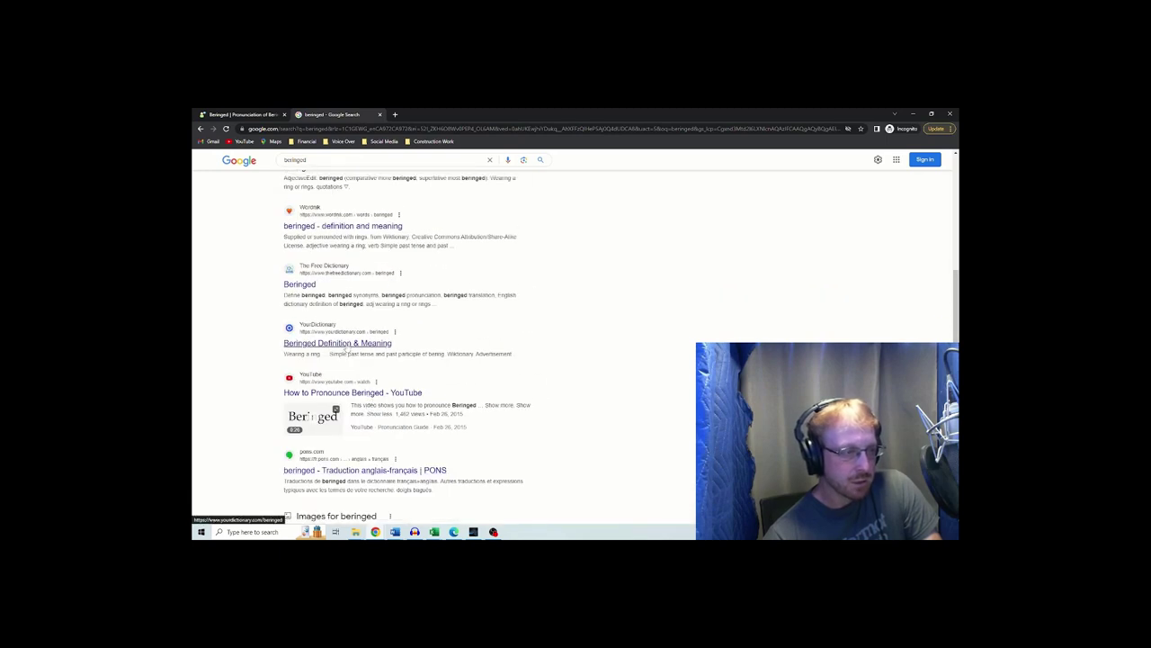
left_click(390, 348)
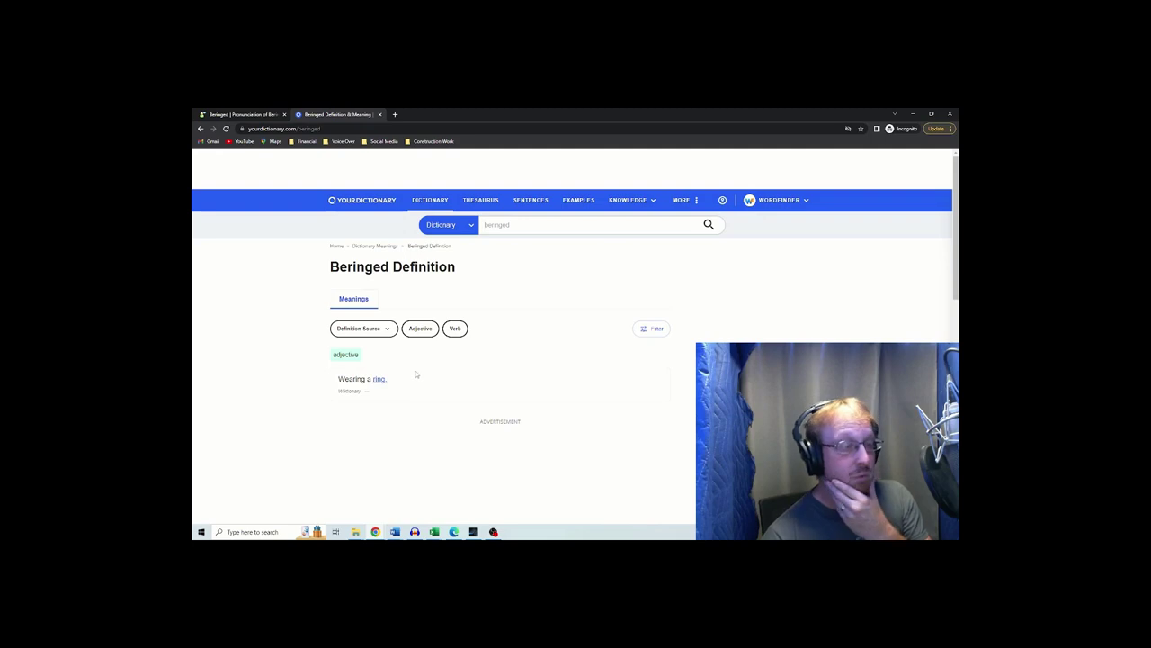
key("alt+Left")
- Bring the script PDF and Studio One back up and play the narration around 7:09 to 7:17 to locate the "beringed" sentence
key("alt+Tab")
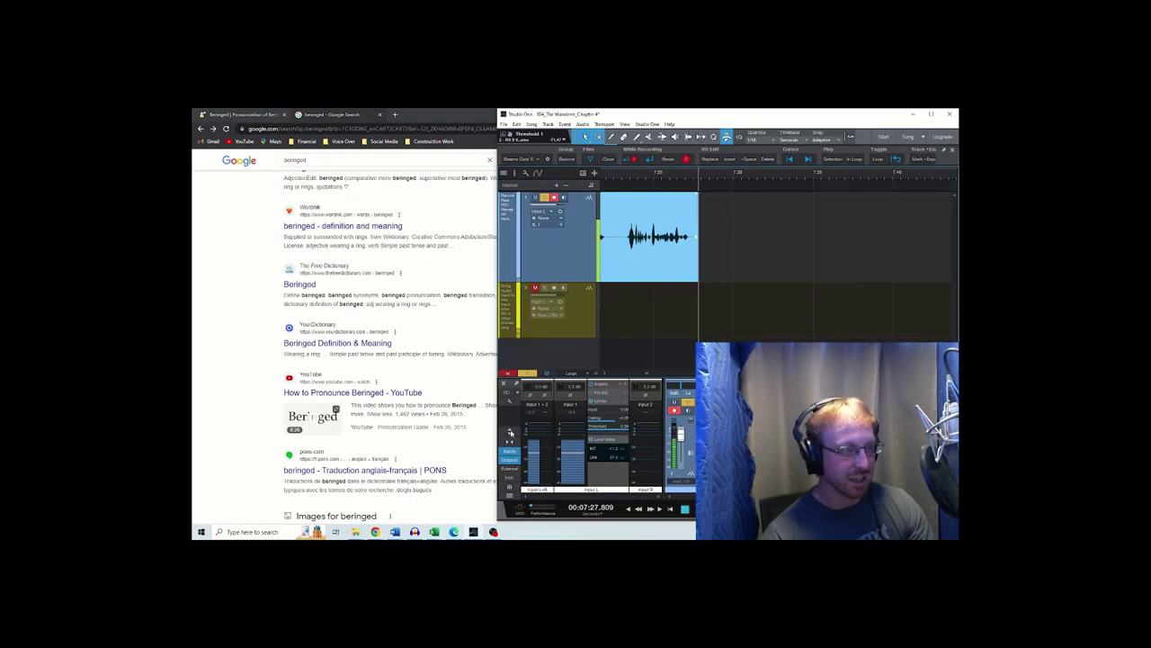
key("alt+Tab")
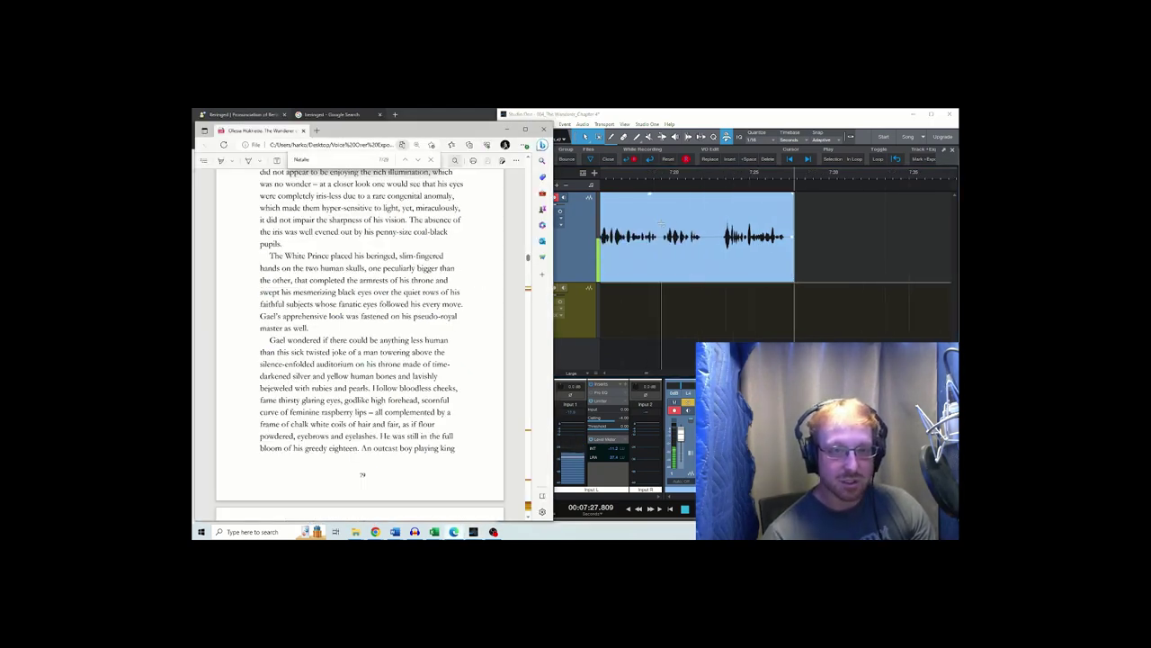
key("alt+Tab")
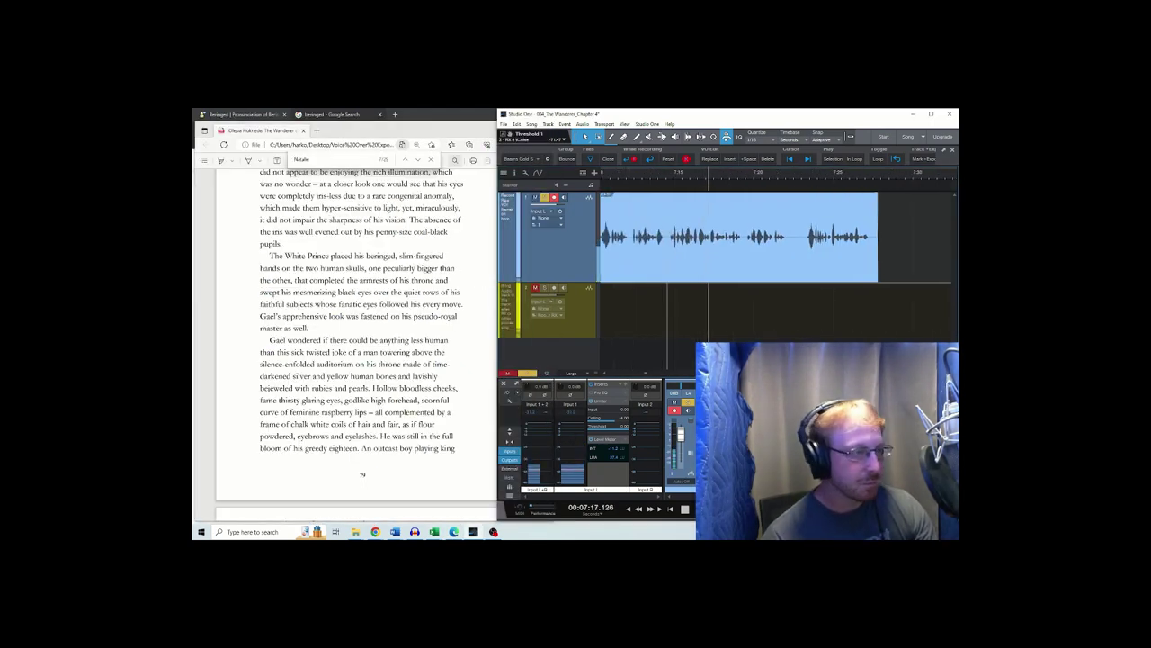
key("space")
left_click(620, 225)
key("space")
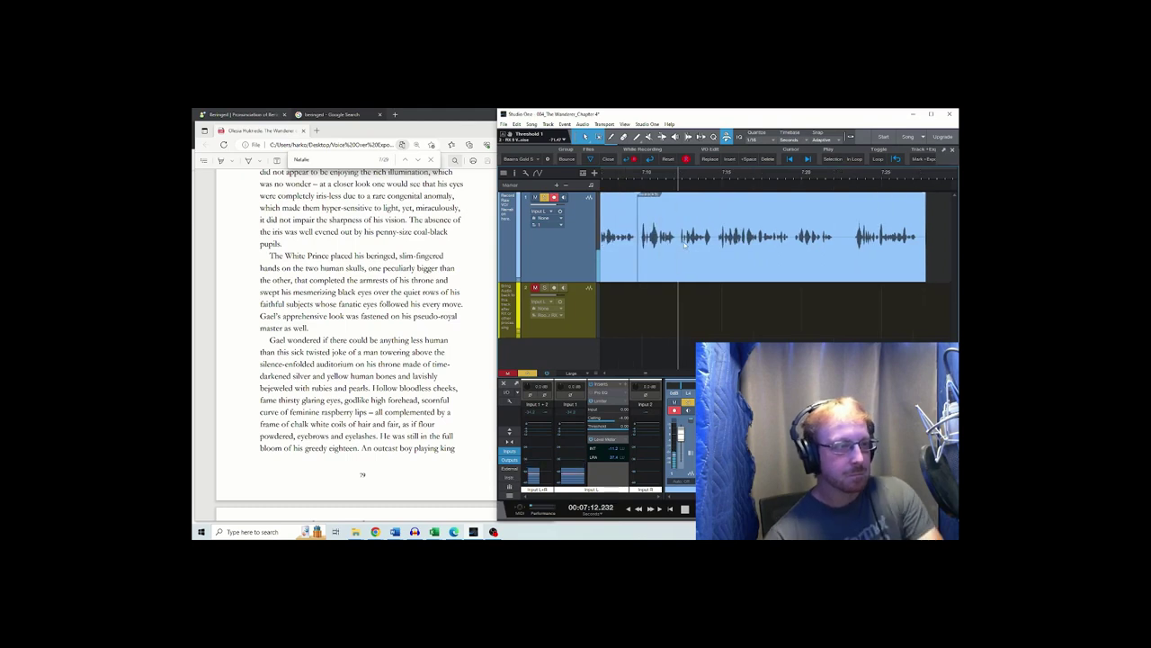
key("Left")
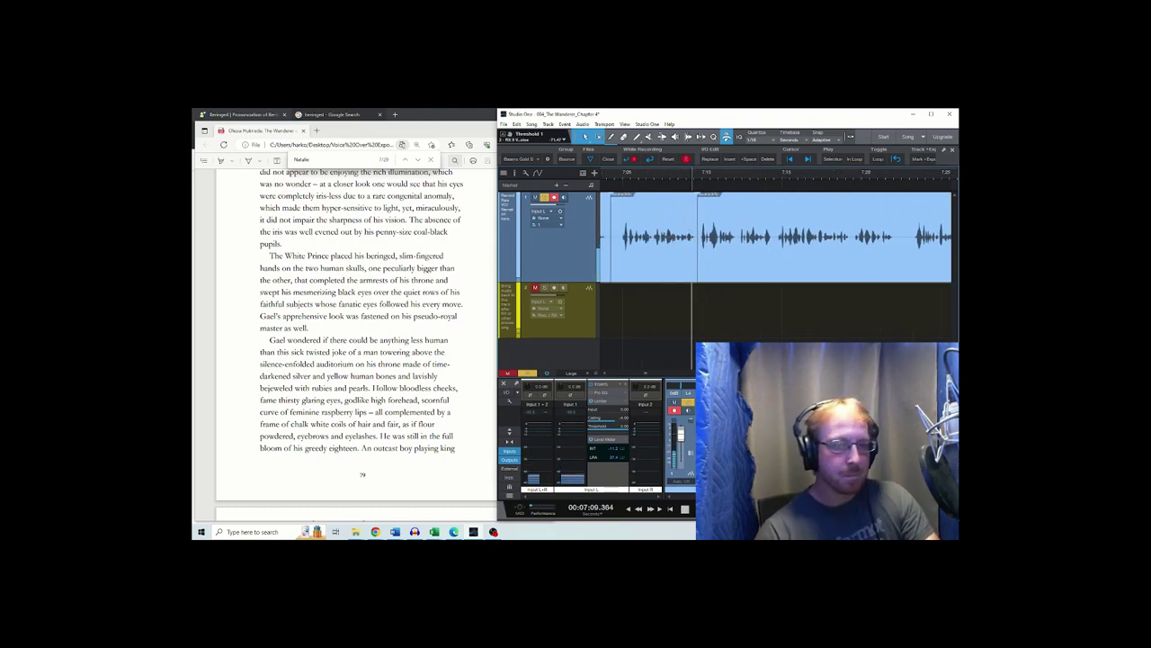
key("space")
- Cue the start of the "beringed" sentence and punch in a replacement take from about 7:04.2 to 7:09.8
scroll(649, 222, "left", 1)
left_click(650, 222)
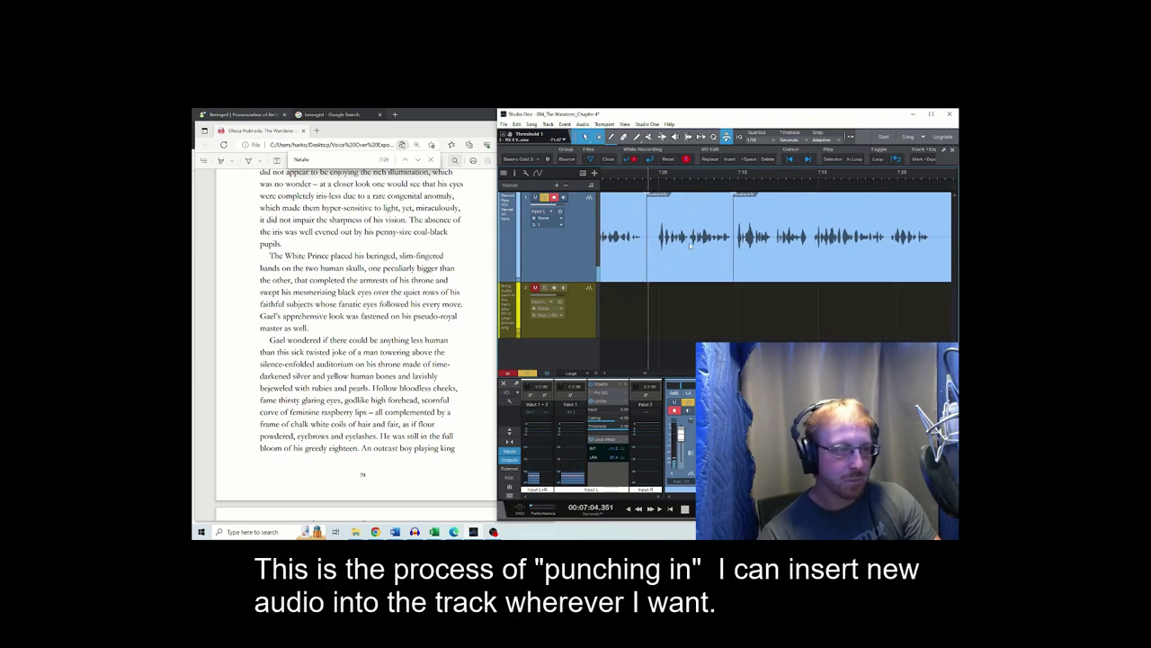
key("space")
key("space")
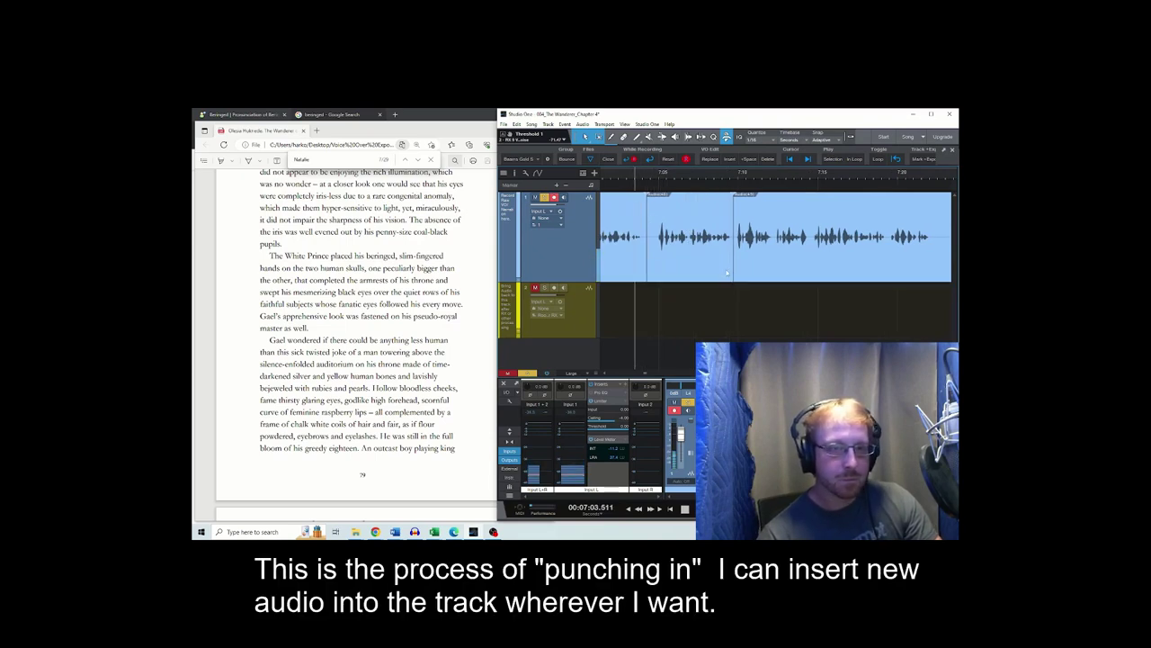
key("space")
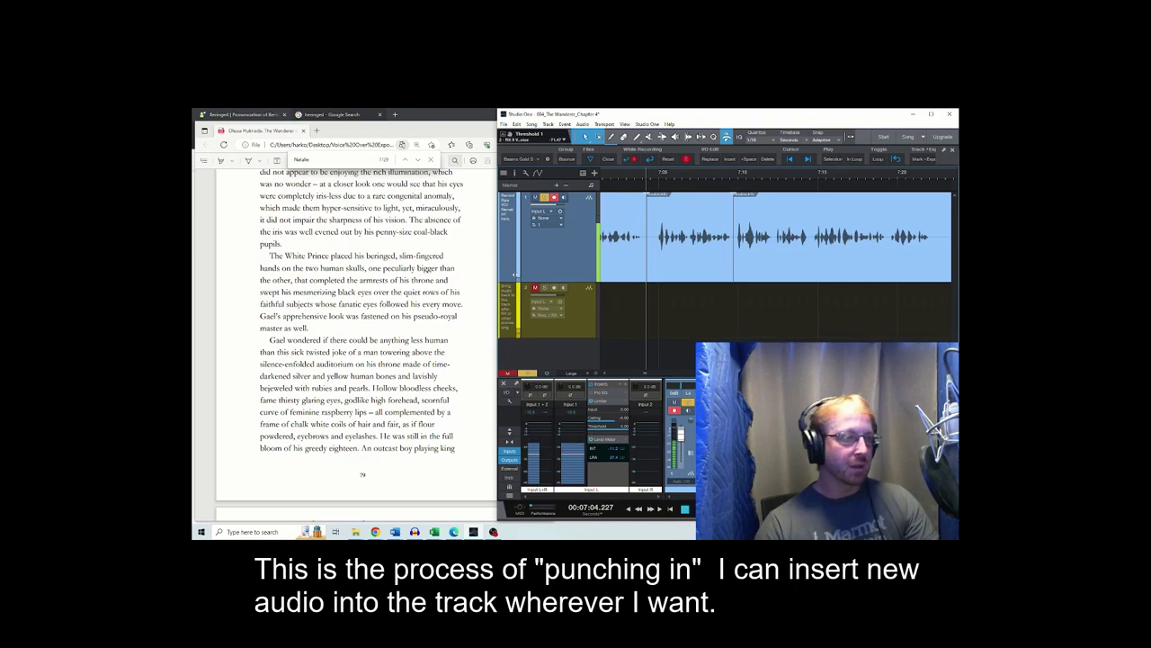
key("space")
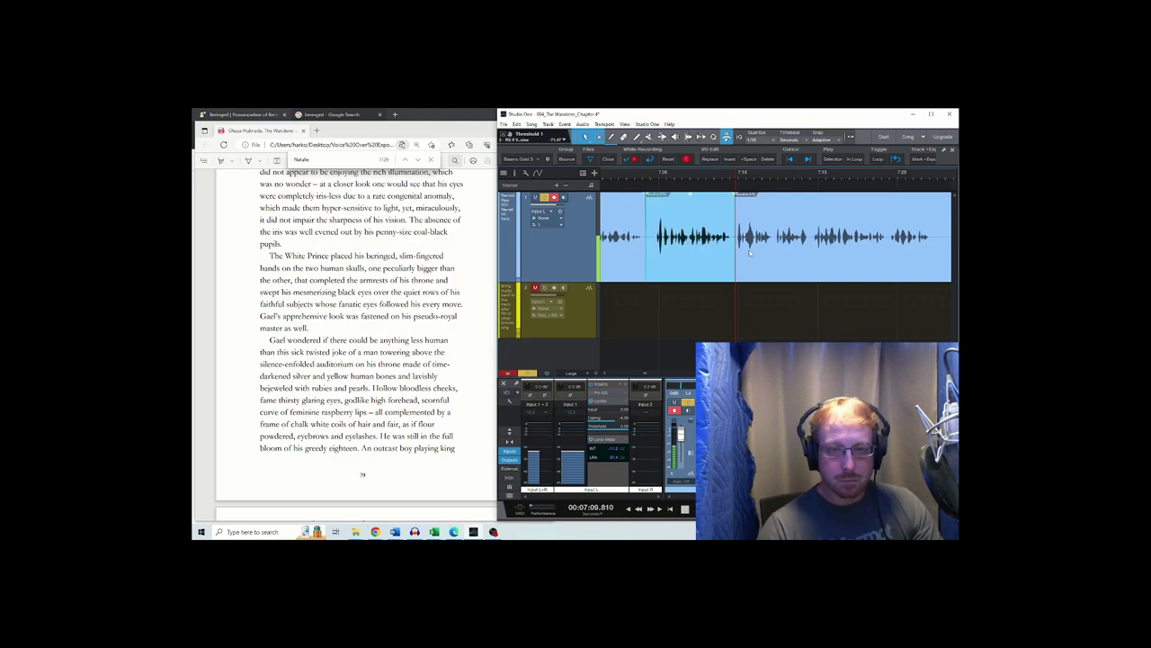
key("space")
- Remove the leftover sliver of audio at the seam after the punched-in take, near 7:09.8, and preview the join
key("e")
key("e")
left_click(759, 221)
scroll(771, 219, "left", 1)
key("e")
key("e")
key("e")
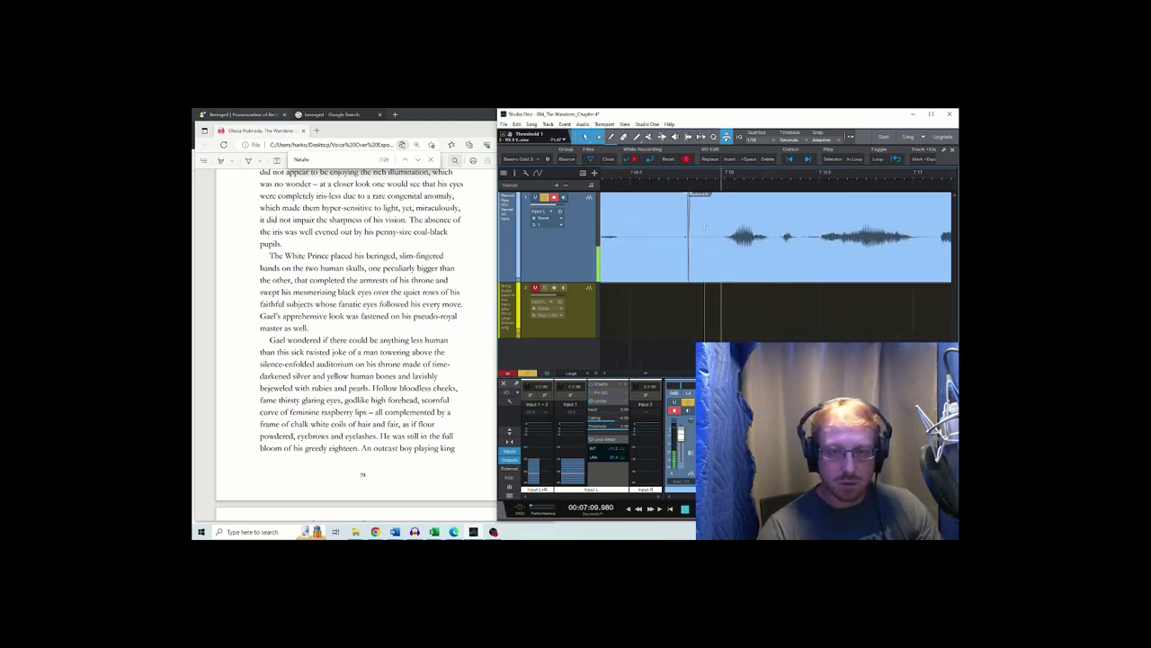
left_click_drag(698, 232, 680, 236)
key("Delete")
scroll(719, 235, "left", 2)
key("space")
- Try recording the paragraph beginning "Gael wondered" at the end of the narration, from about 7:27 to 7:36.6
scroll(783, 236, "down", 3)
scroll(822, 247, "down", 2)
scroll(835, 252, "right", 2)
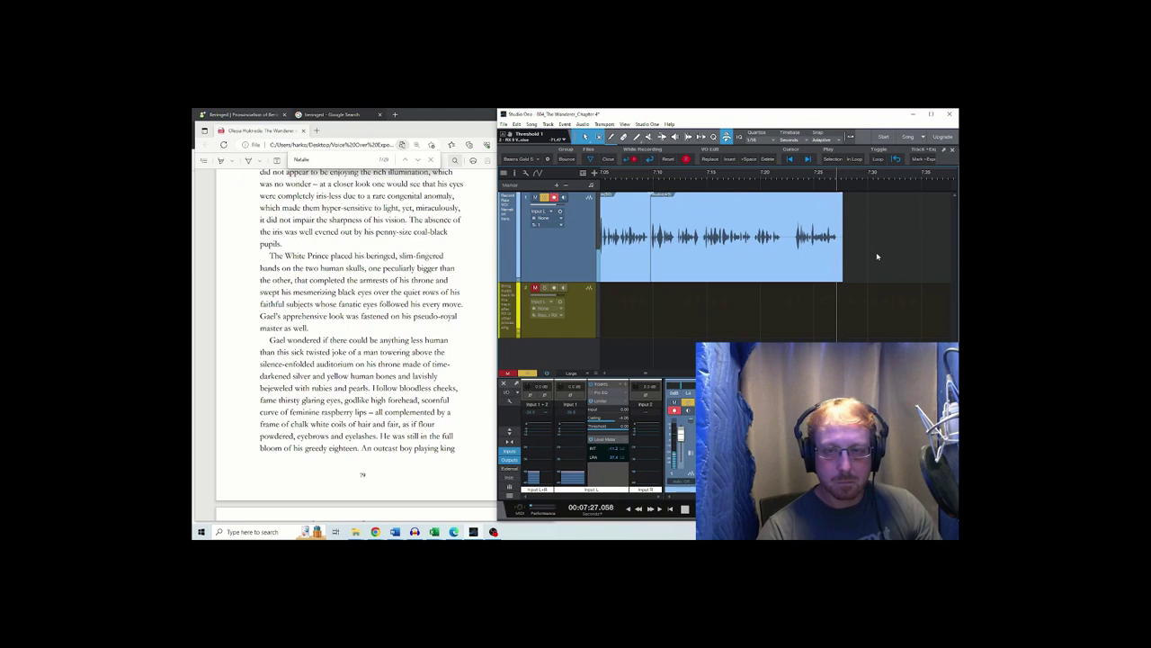
scroll(388, 347, "down", 4)
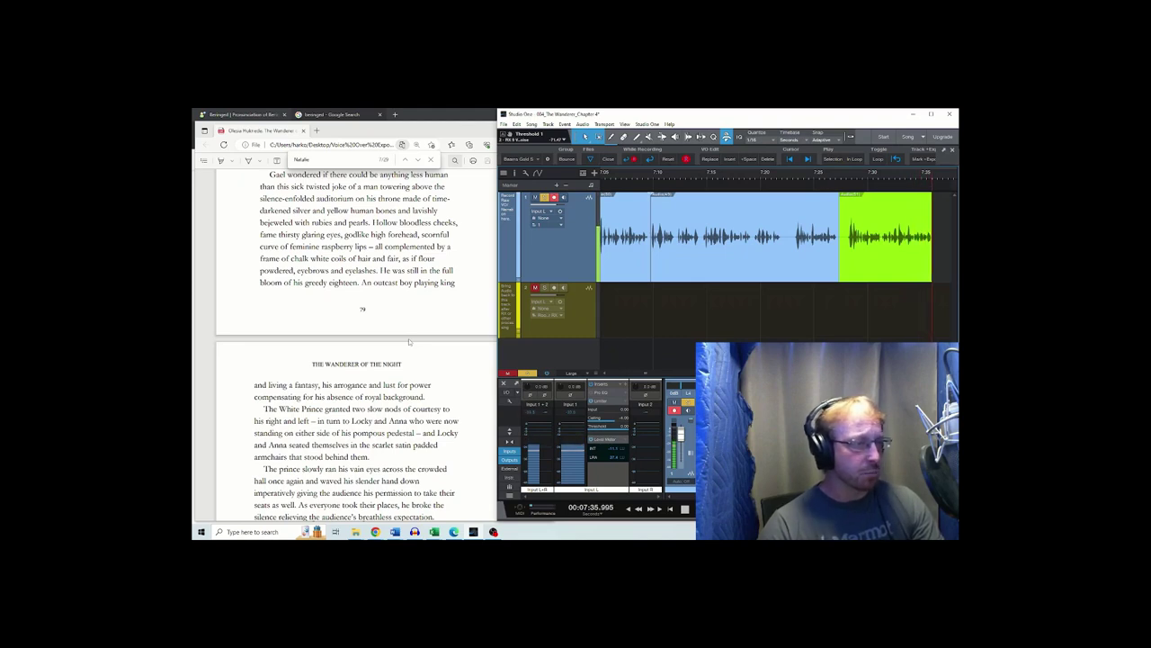
key("space")
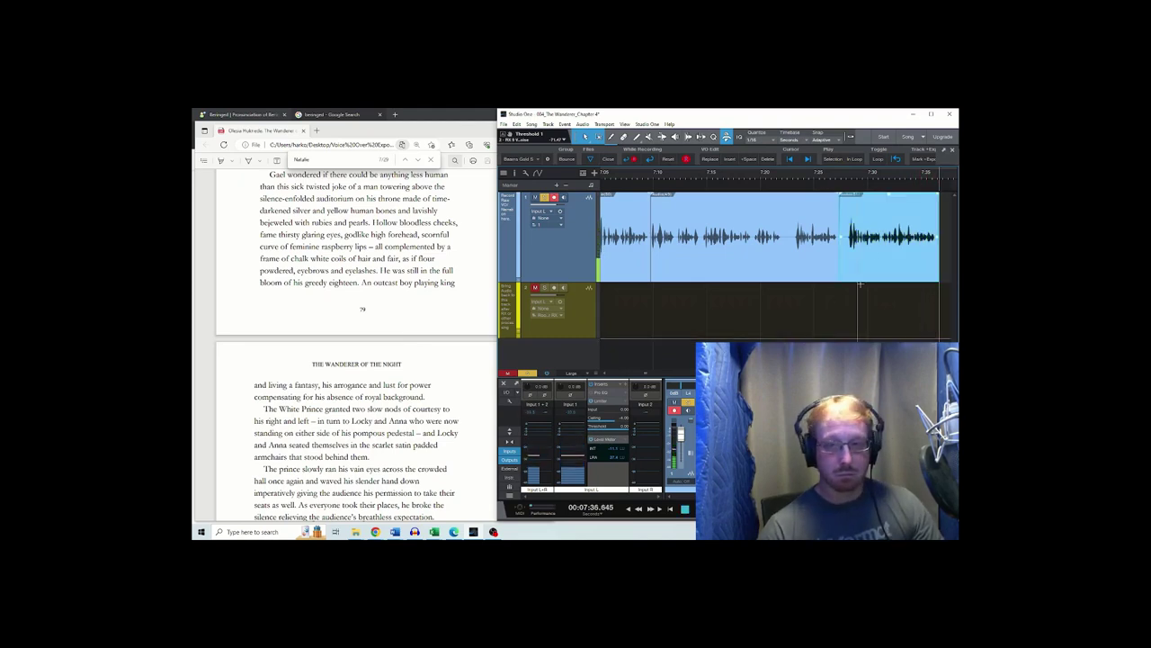
- Re-record the paragraph beginning "Gael wondered" from about 7:27.2 to past 7:52 and preview its end
left_click(863, 224)
key("KP_Multiply")
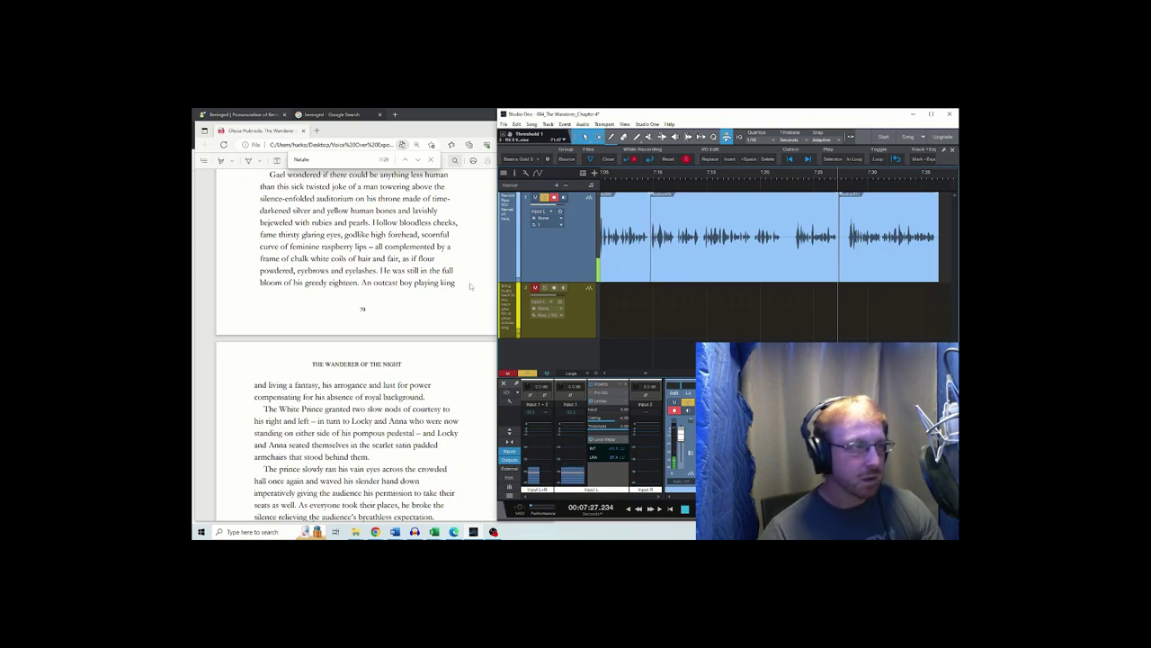
key("KP_Multiply")
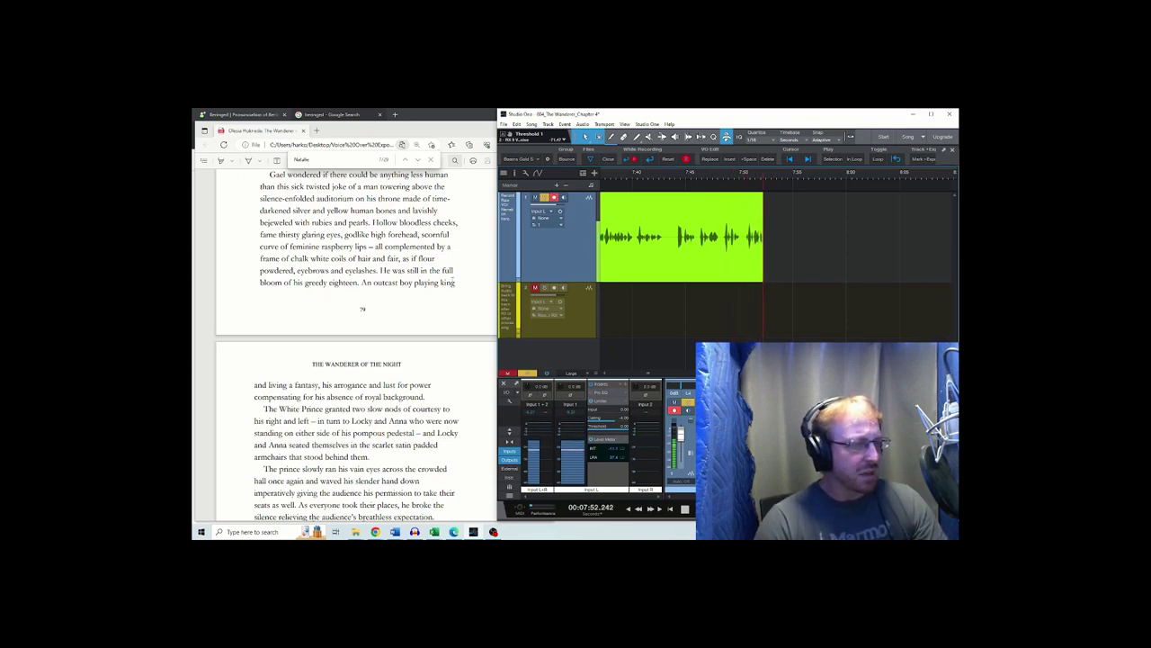
key("space")
key("space")
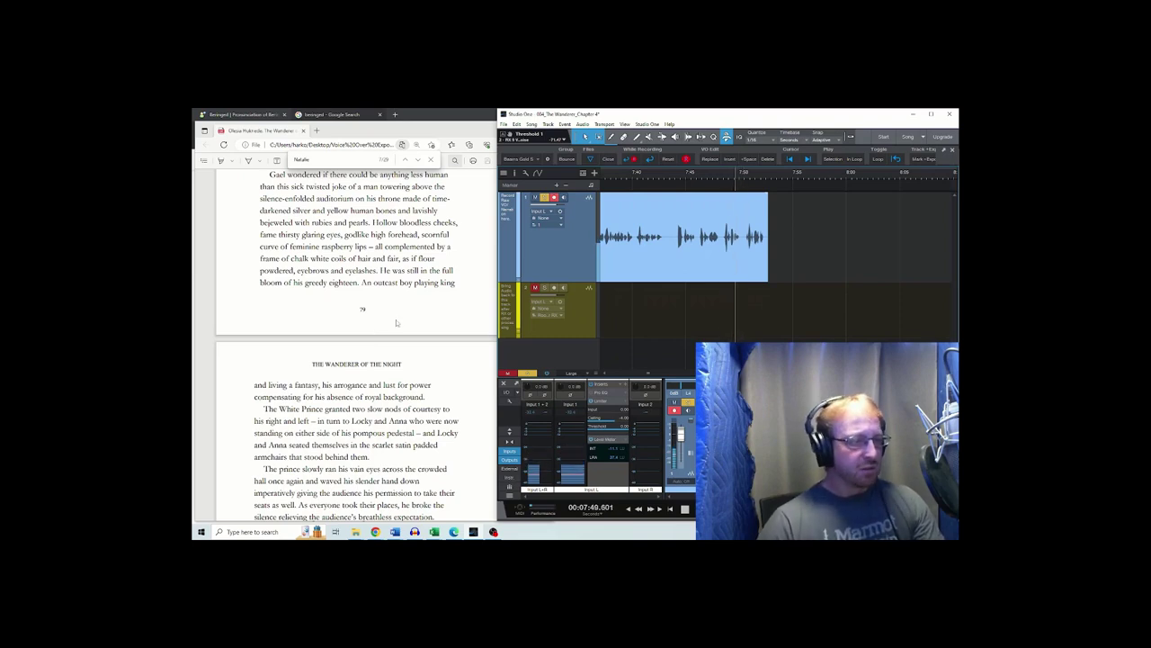
- Punch in near 7:50 and record the rest of the paragraph beginning "Gael wondered" to about 8:13.6
key("KP_Multiply")
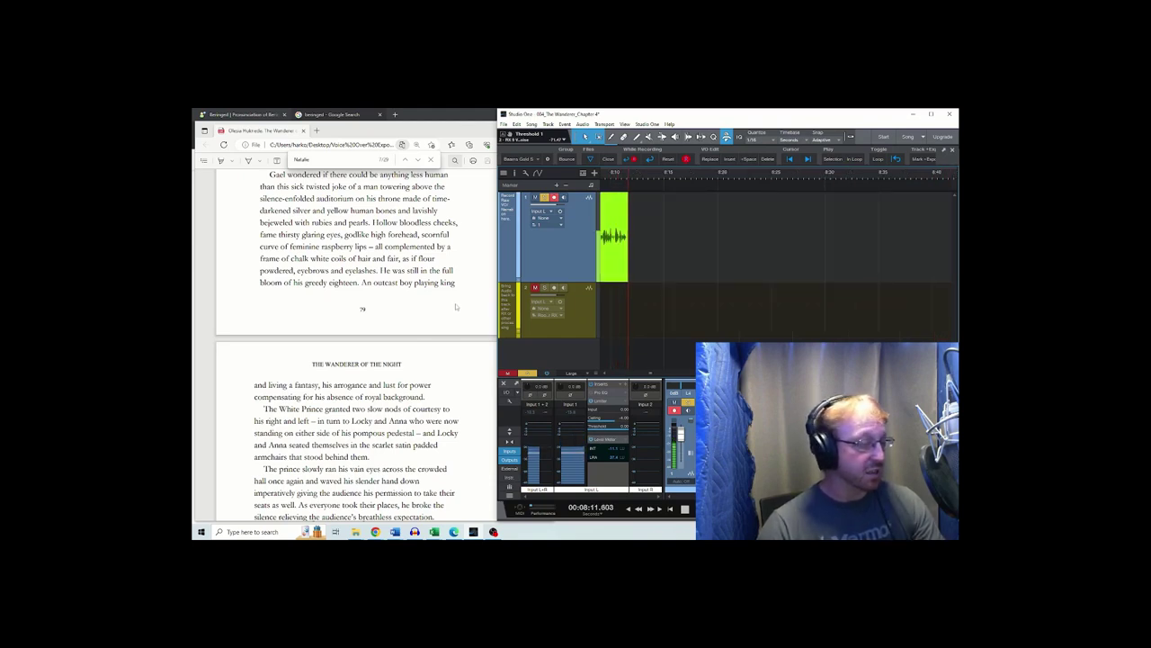
key("space")
scroll(443, 303, "down", 3)
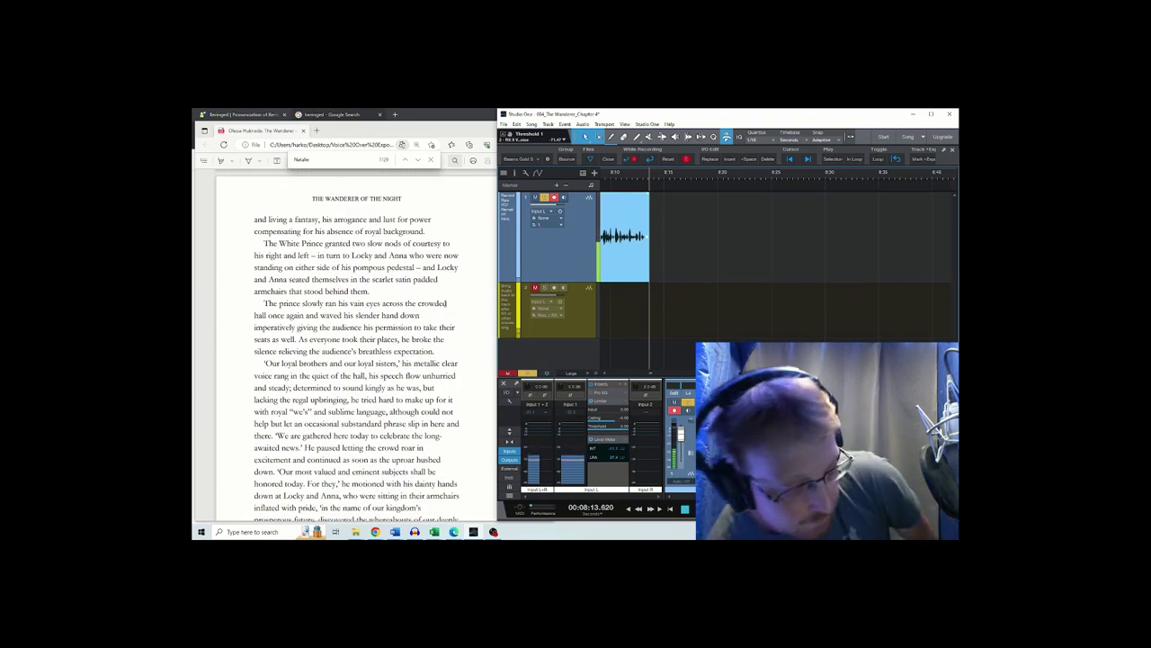
scroll(356, 342, "down", 2)
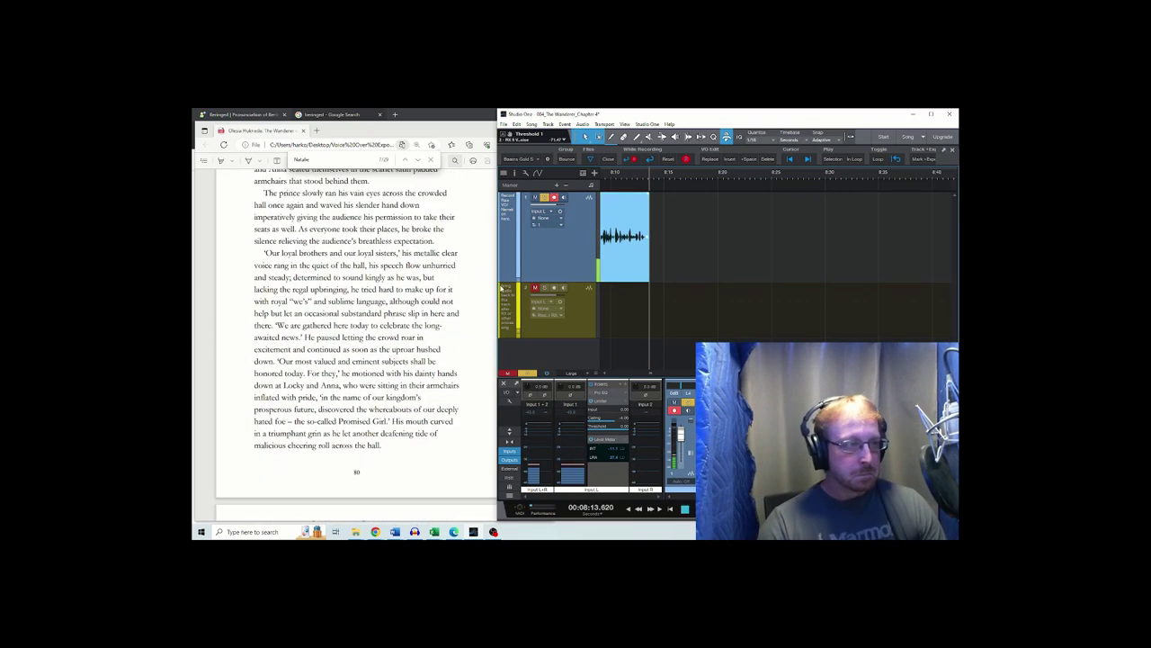
- Preview the end of the take, cue 8:13.3, and record from "The White Prince granted" to about 8:38.2
scroll(670, 225, "left", 1)
left_click(670, 221)
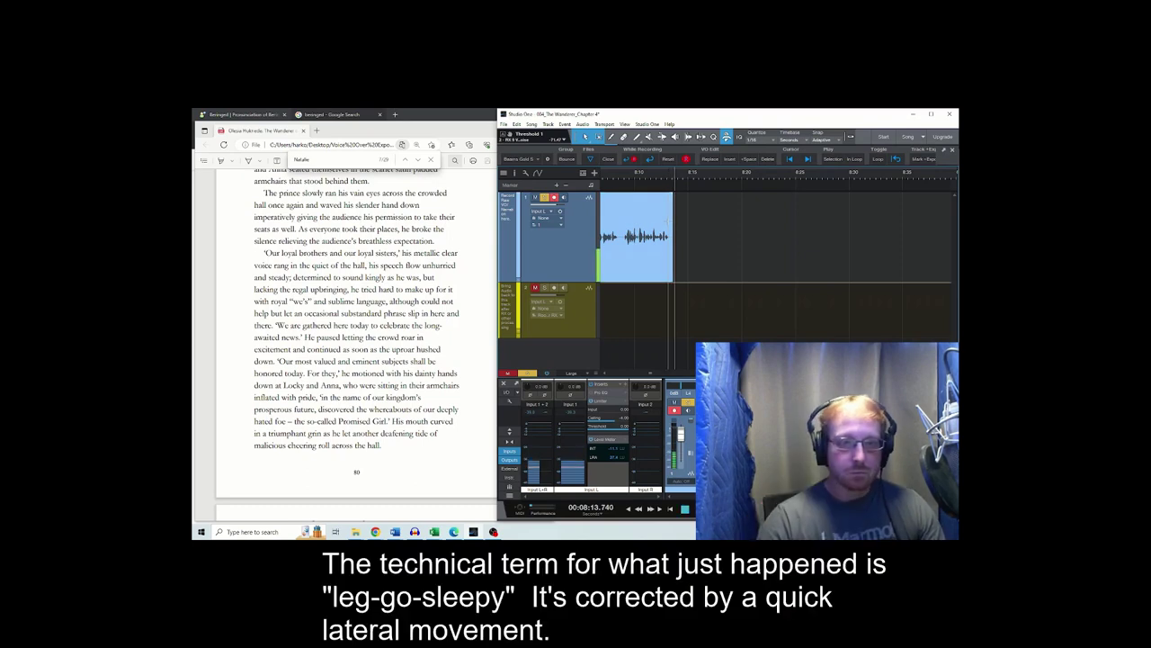
key("space")
key("space")
left_click(650, 242)
key("space")
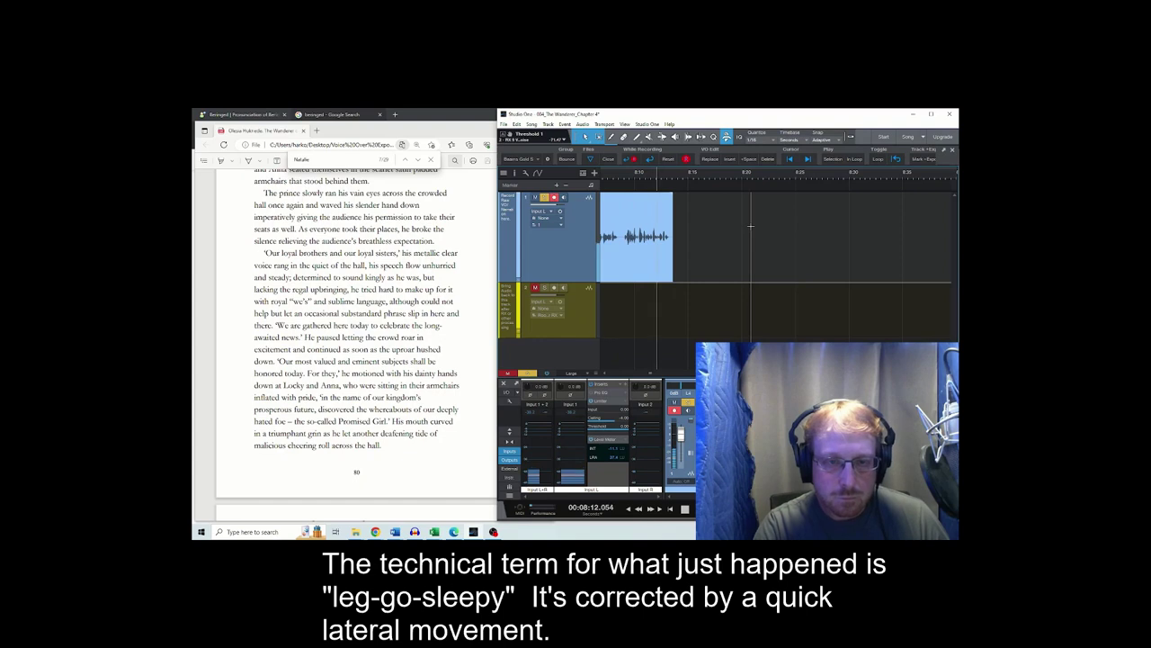
key("space")
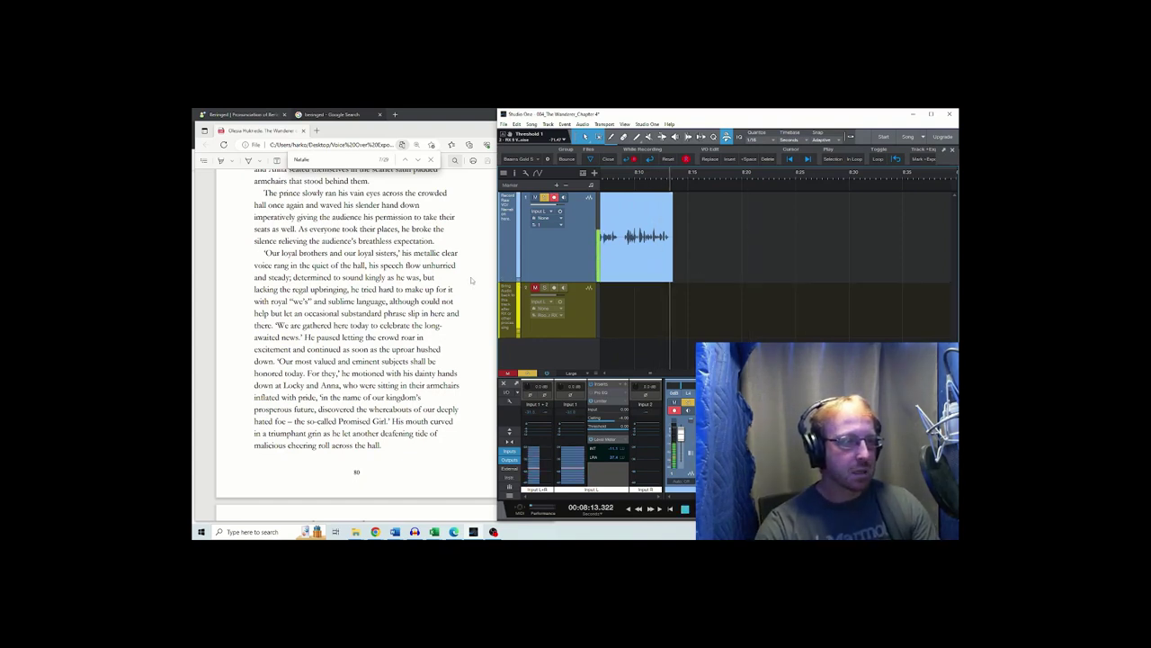
scroll(470, 281, "up", 3)
key("space")
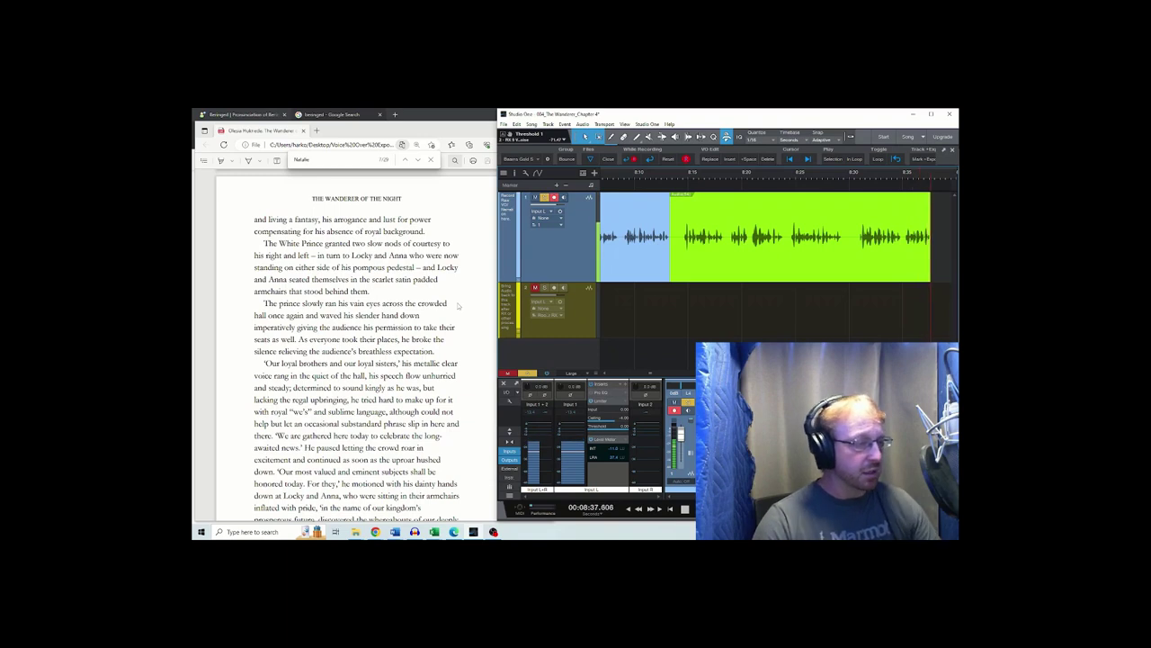
key("space")
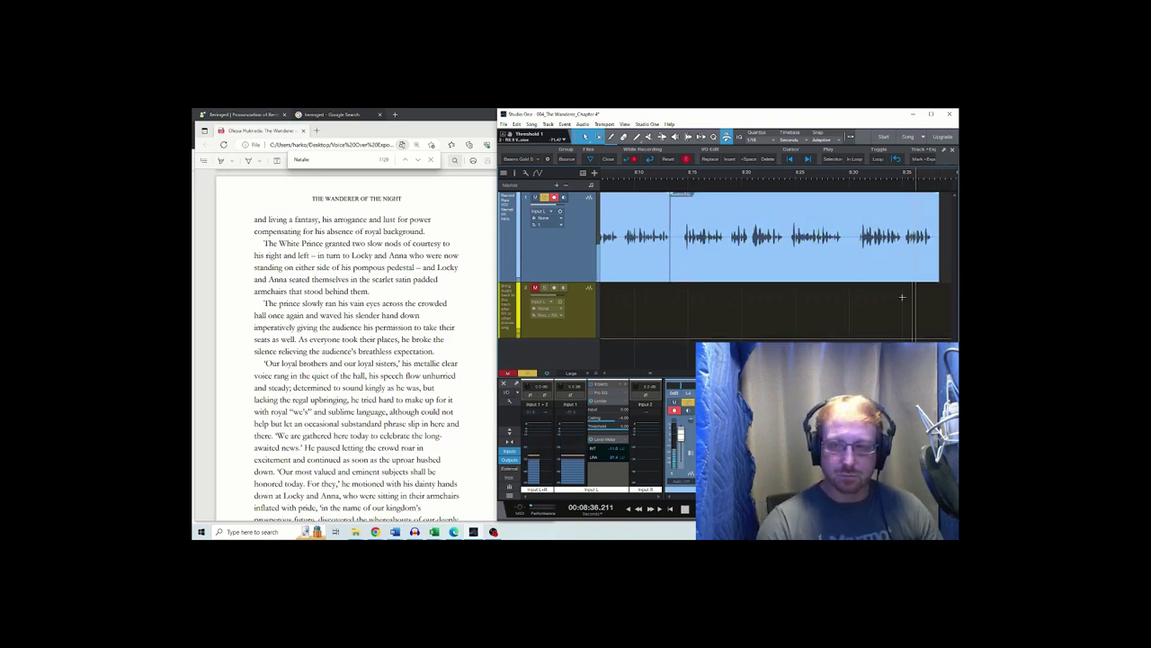
- Continue the narration to about 8:46, then punch in a replacement take from about 8:43.6 to 8:48.4
scroll(461, 341, "down", 2)
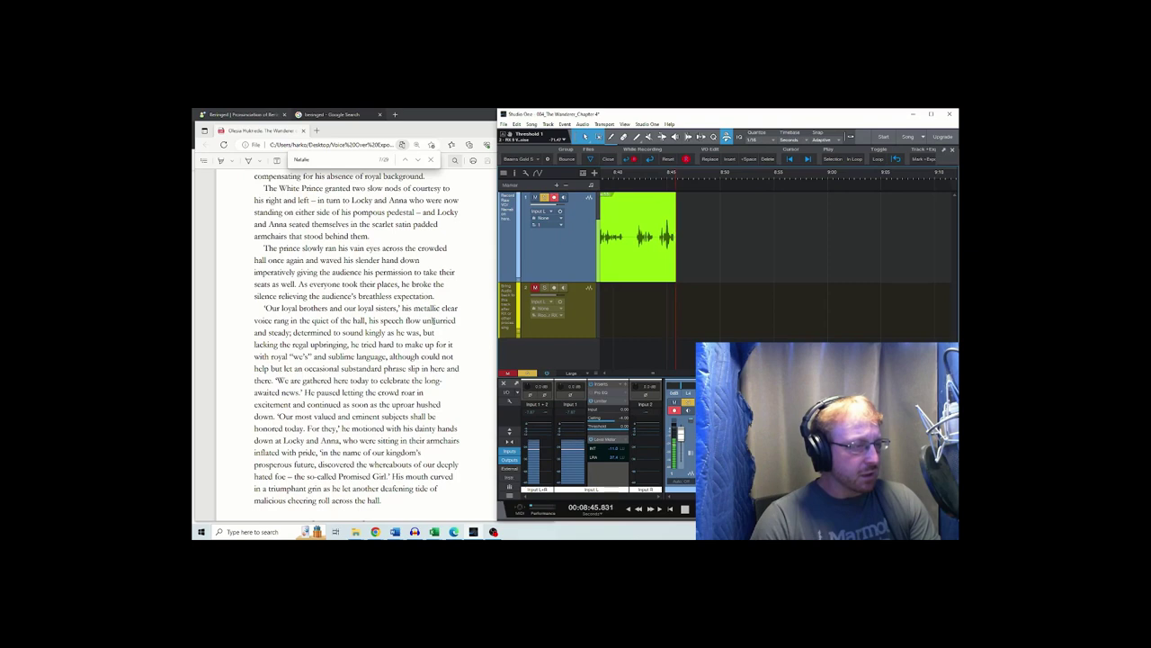
key("space")
left_click(648, 215)
key("space")
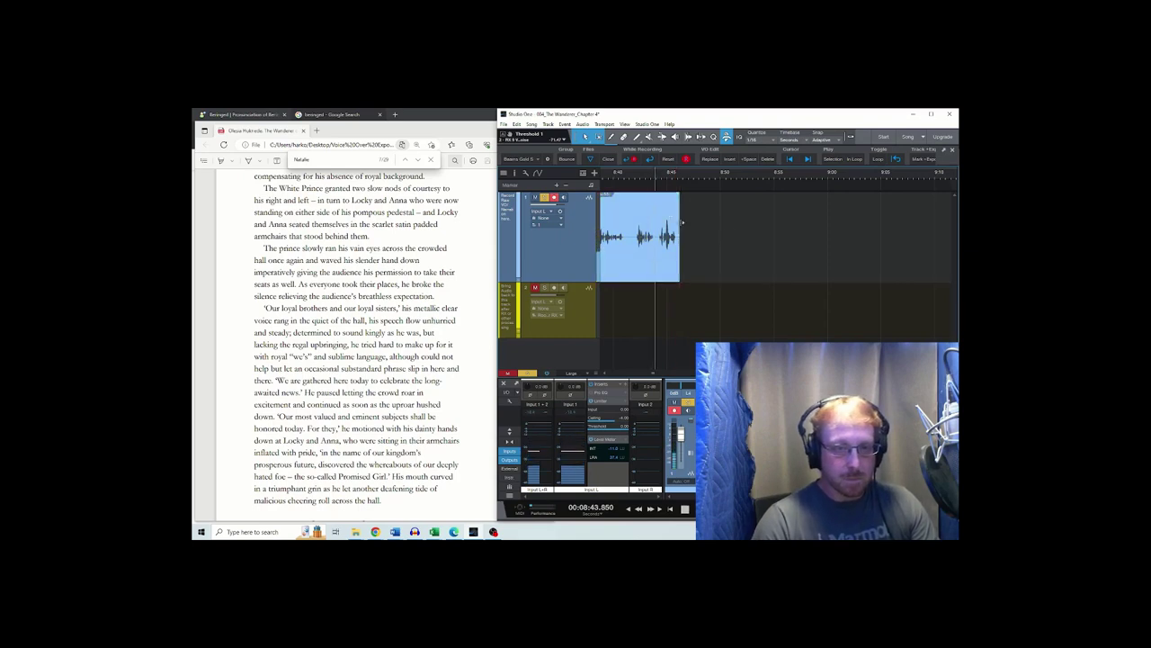
key("KP_Subtract")
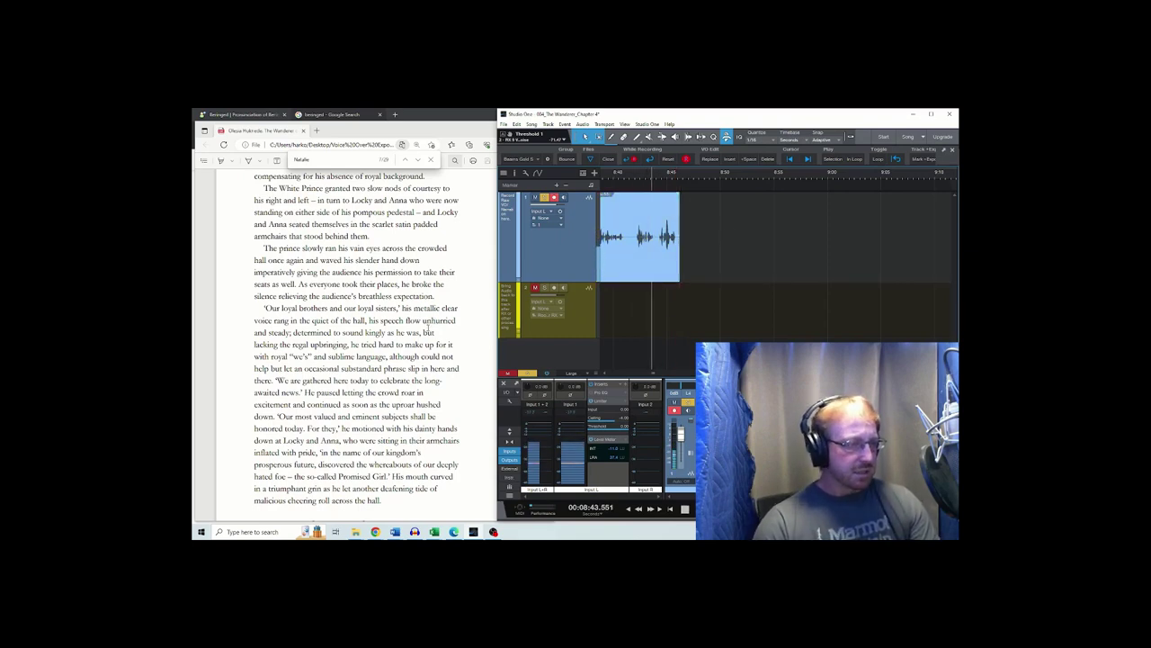
key("KP_Multiply")
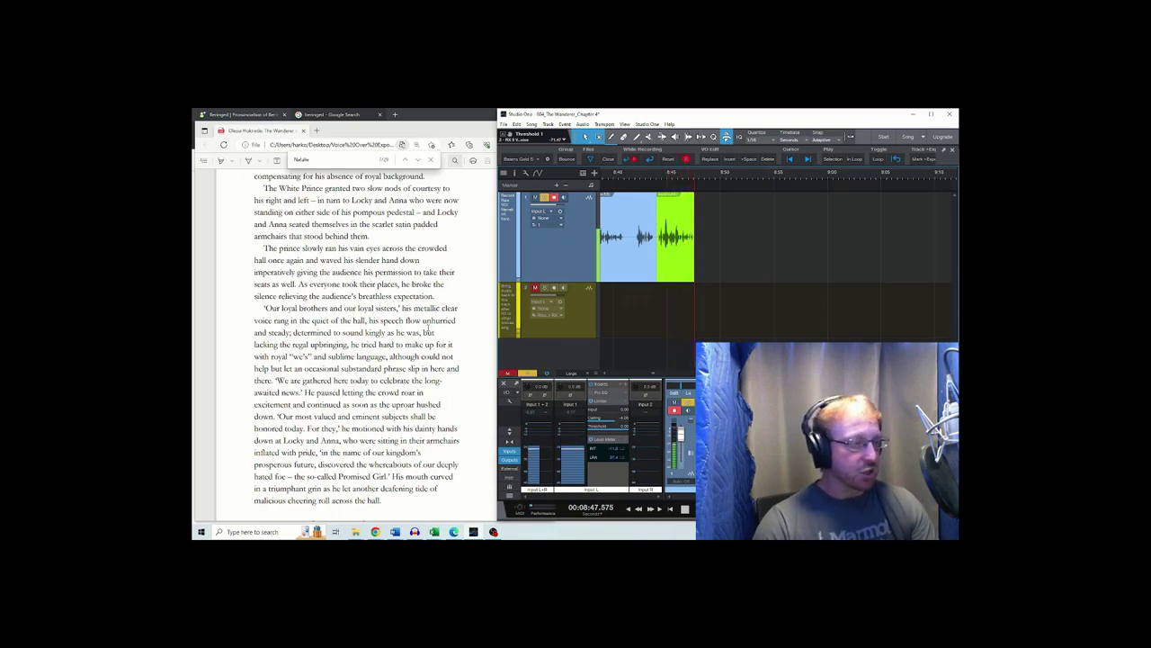
key("space")
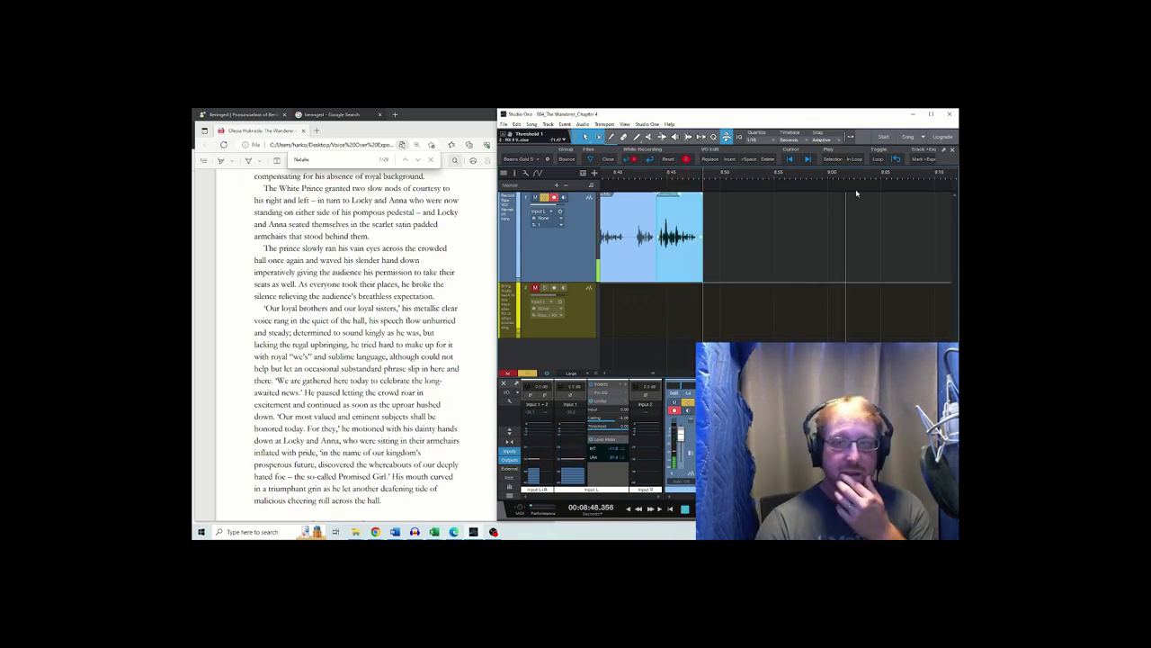
- Switch to the Wanderer Characters song and play the voice sample on The White Prince track
left_click(923, 138)
left_click(910, 159)
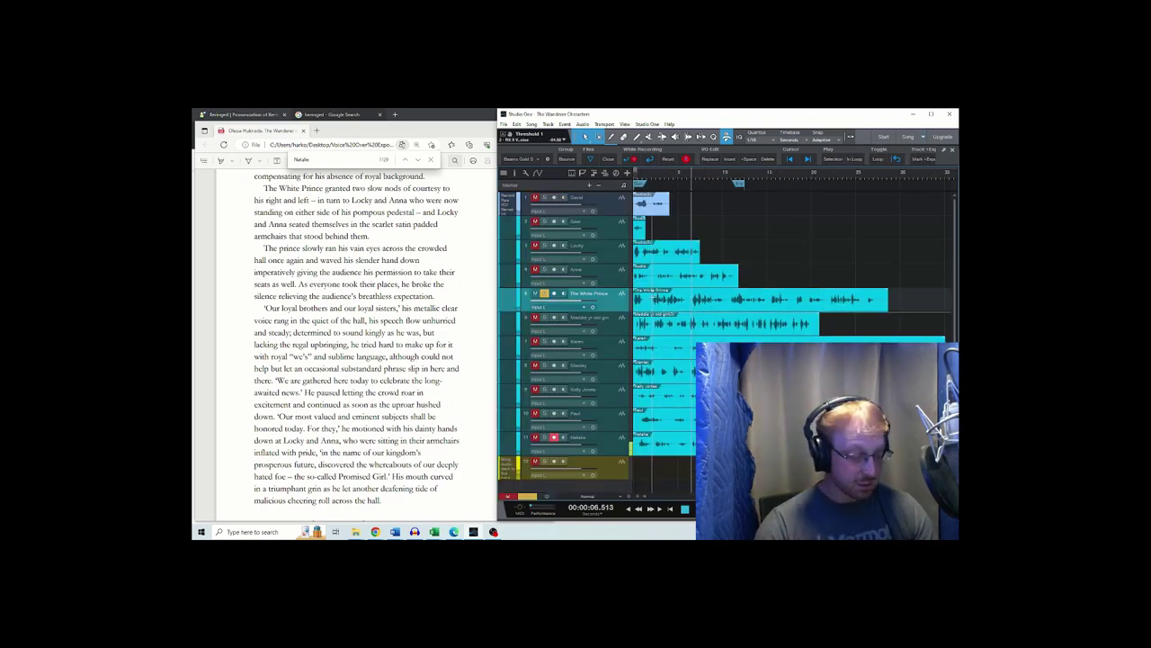
key("space")
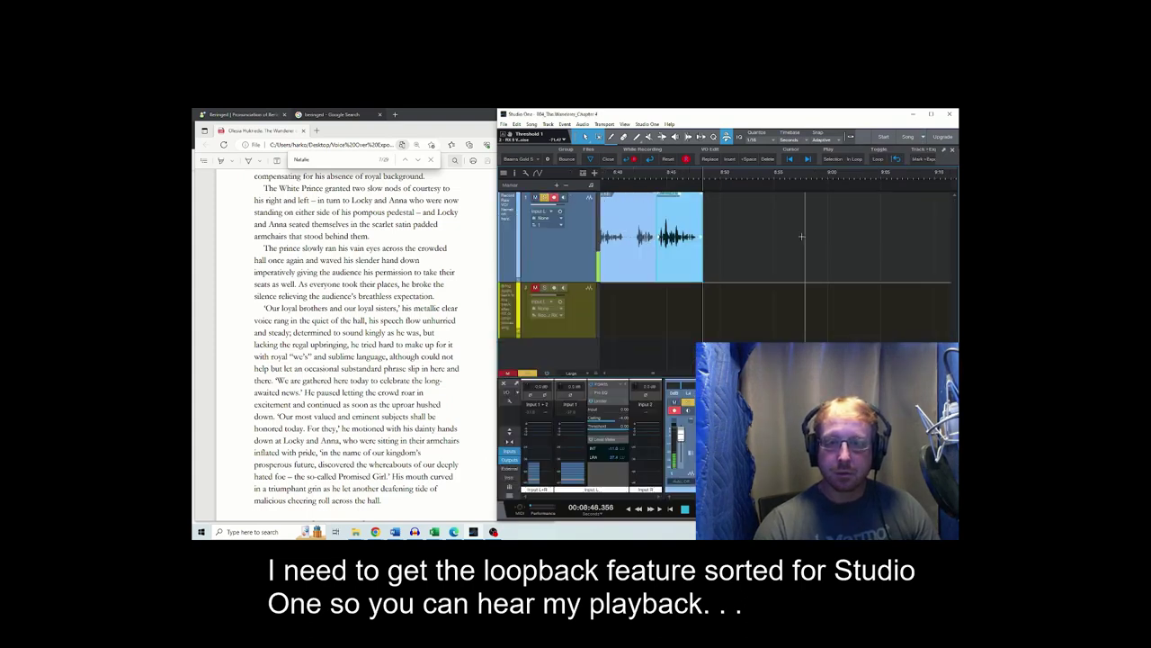
- Back in the chapter 4 song, cue 8:47.9 and record the speech beginning "Our loyal brothers" to about 8:58.1
left_click(681, 216)
key("space")
key("space")
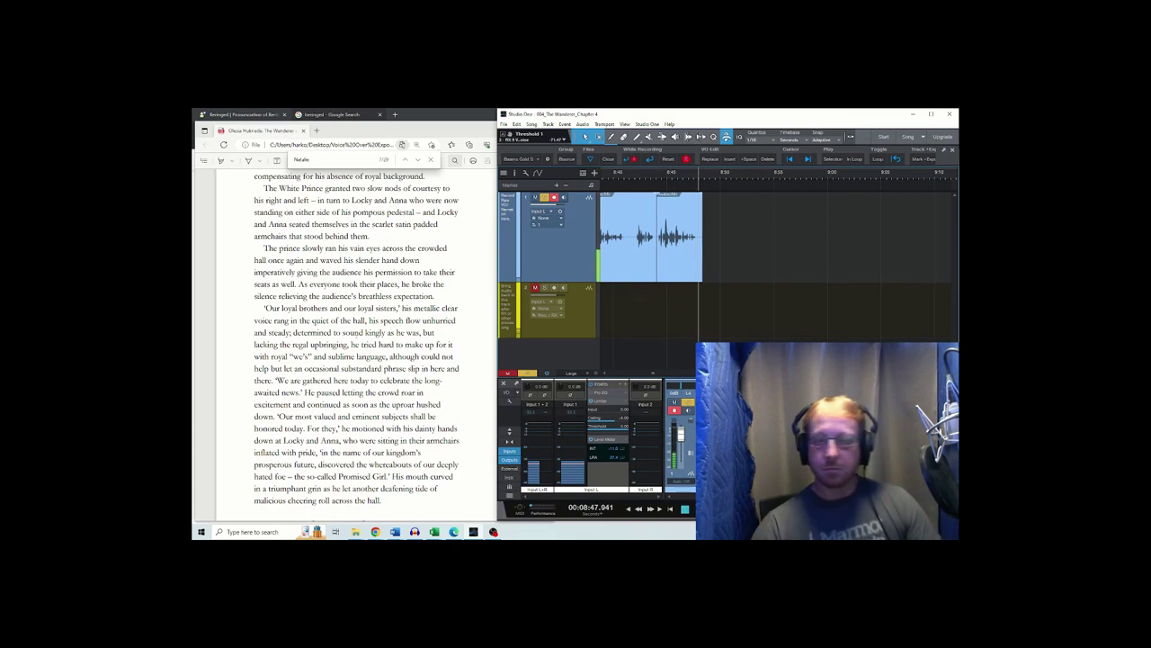
scroll(356, 342, "down", 3)
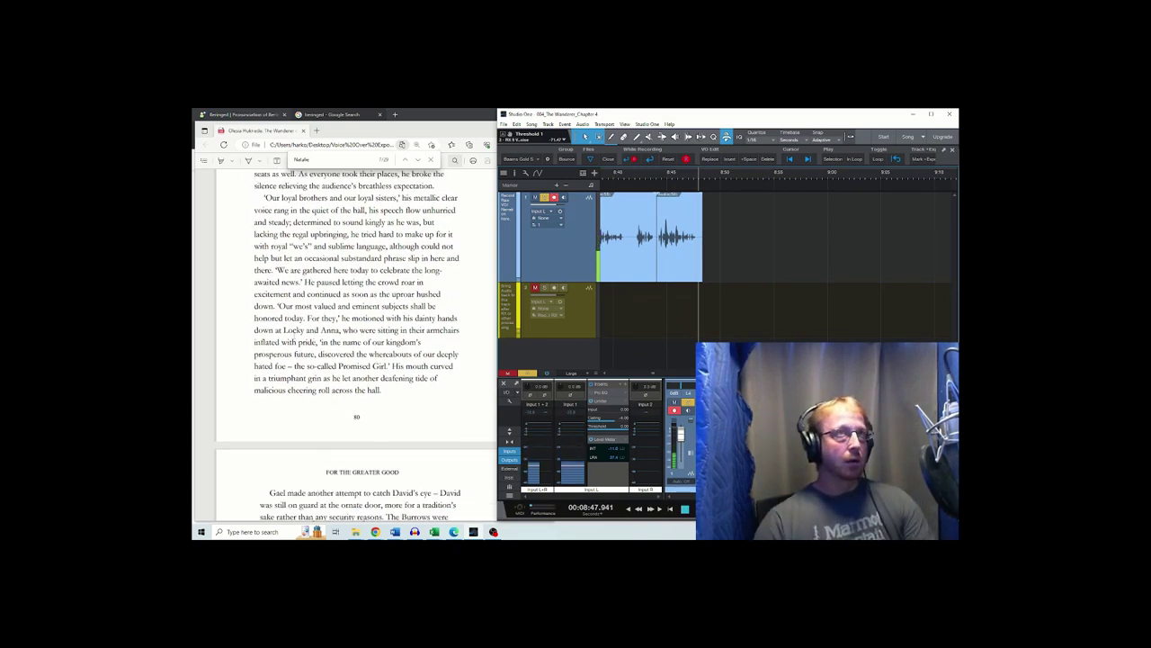
key("space")
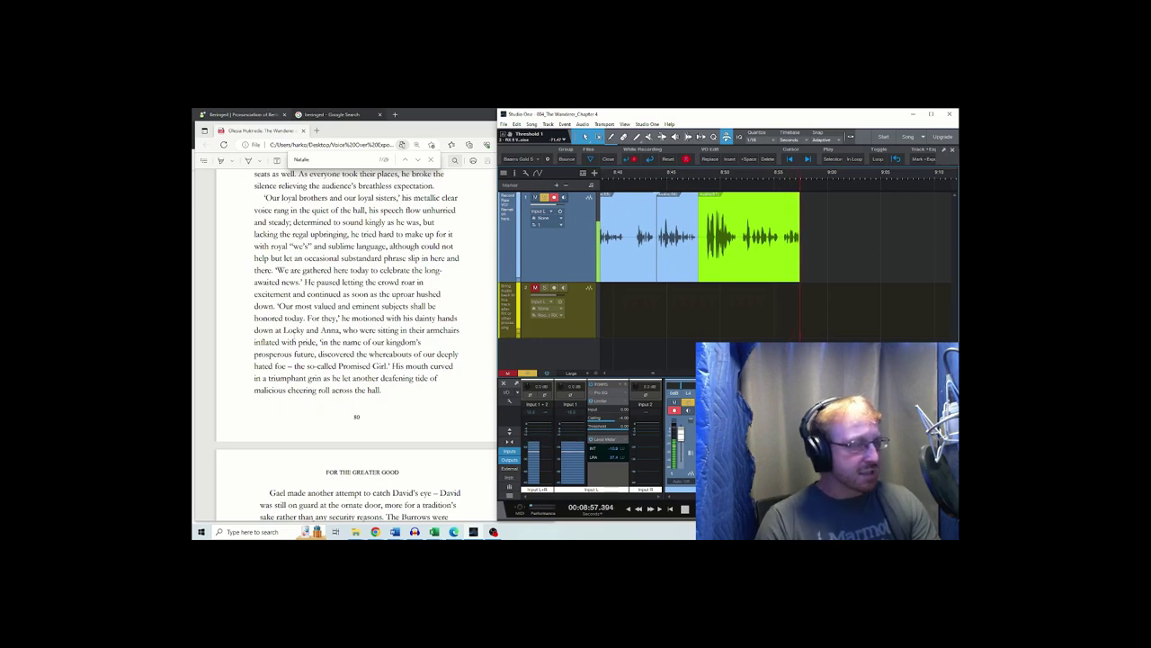
key("space")
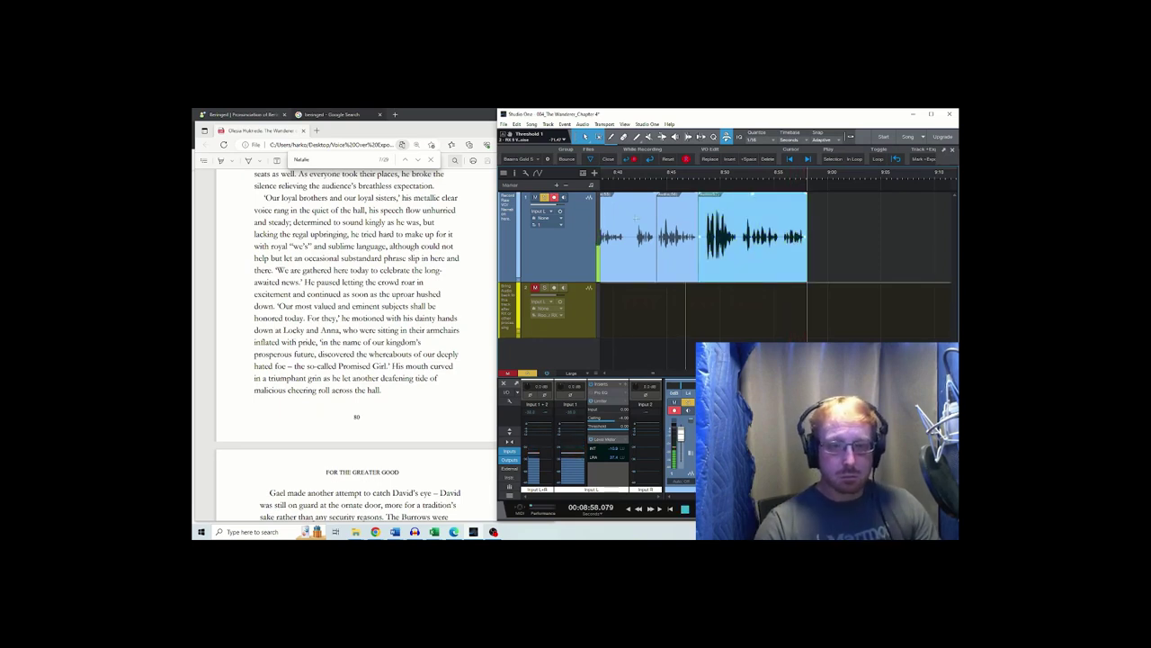
- Preview the speech take, punch in from 8:57.8 to about 9:01.8, and continue recording from 9:00.2 to about 9:12.5
left_click(709, 221)
key("space")
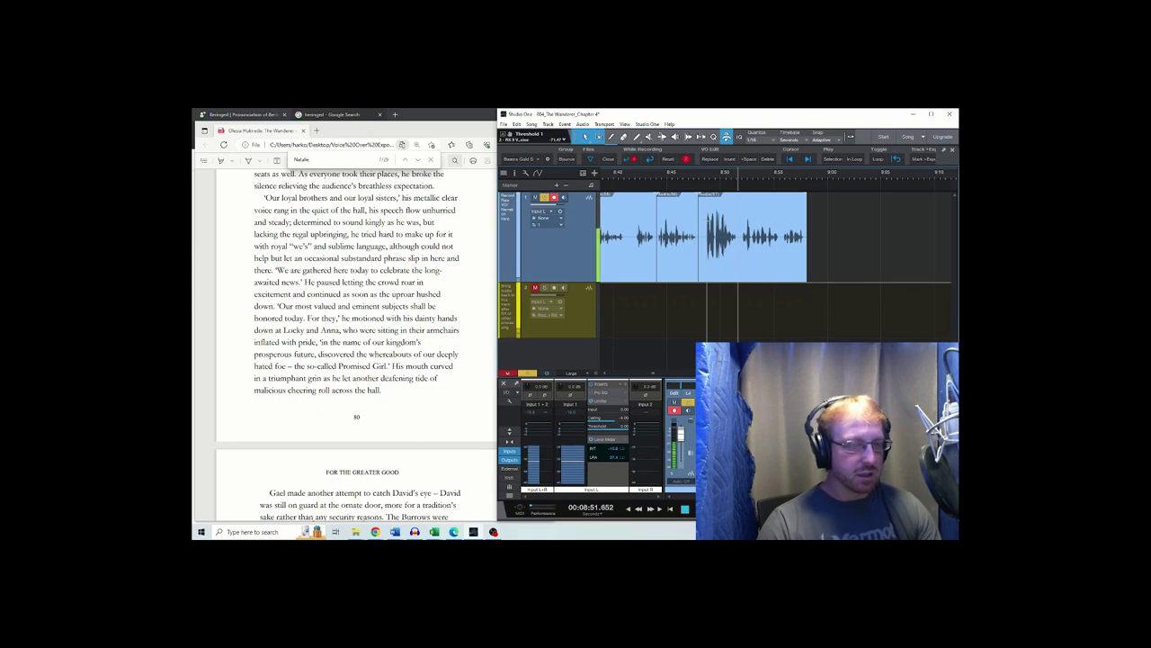
left_click(798, 222)
key("space")
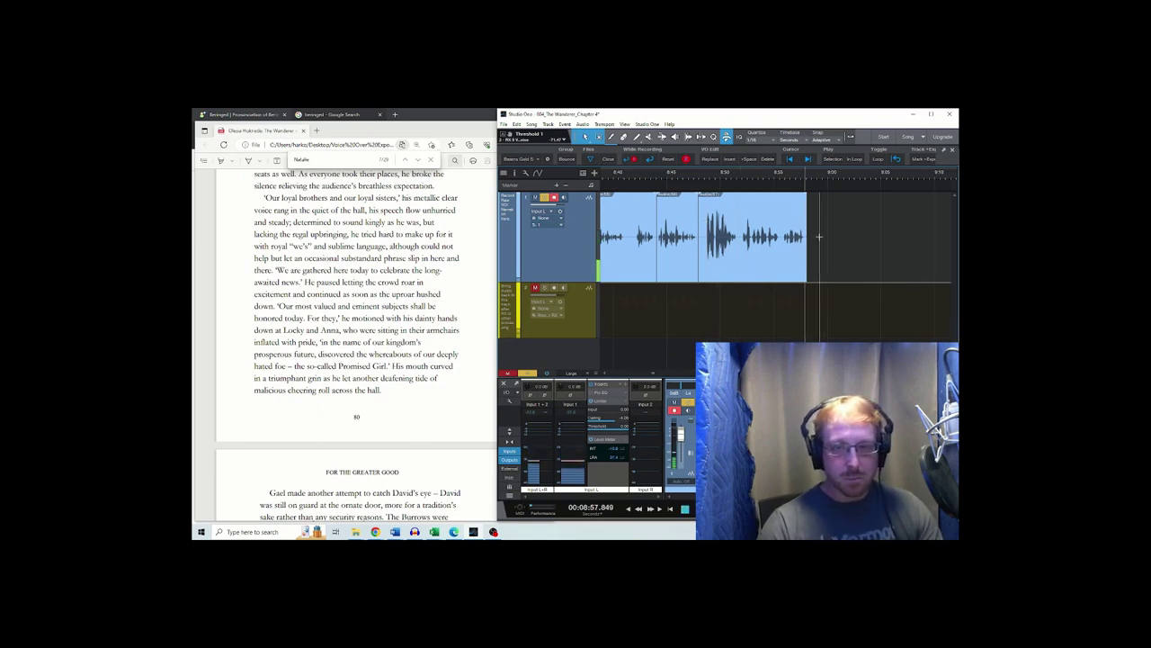
key("KP_Multiply")
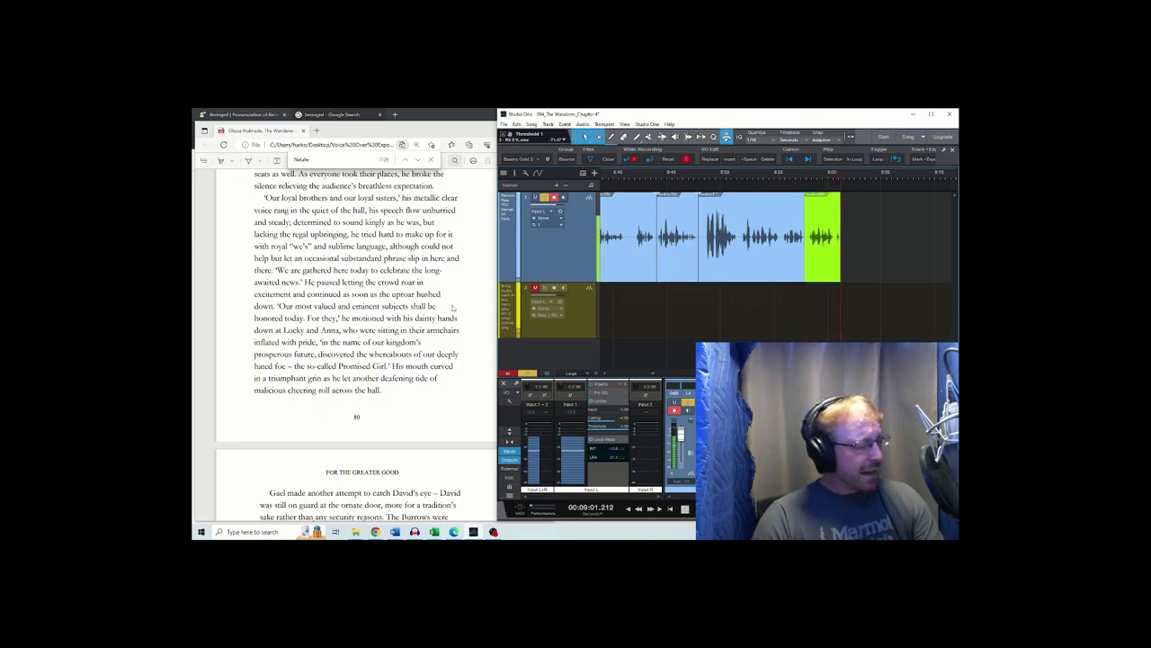
key("space")
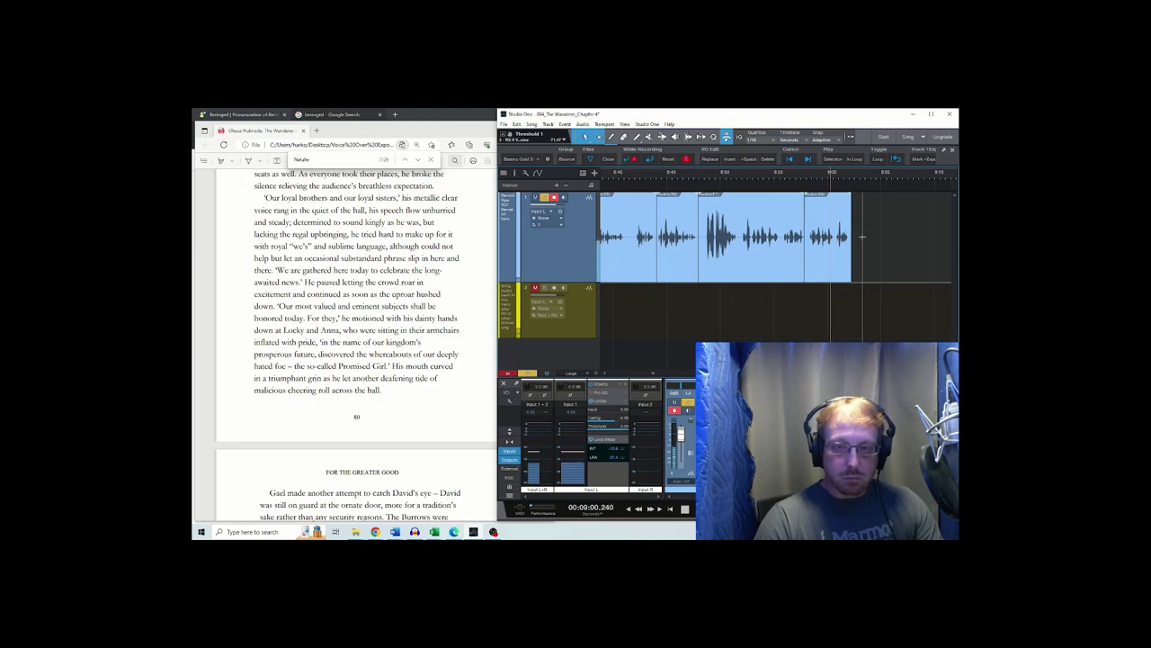
key("space")
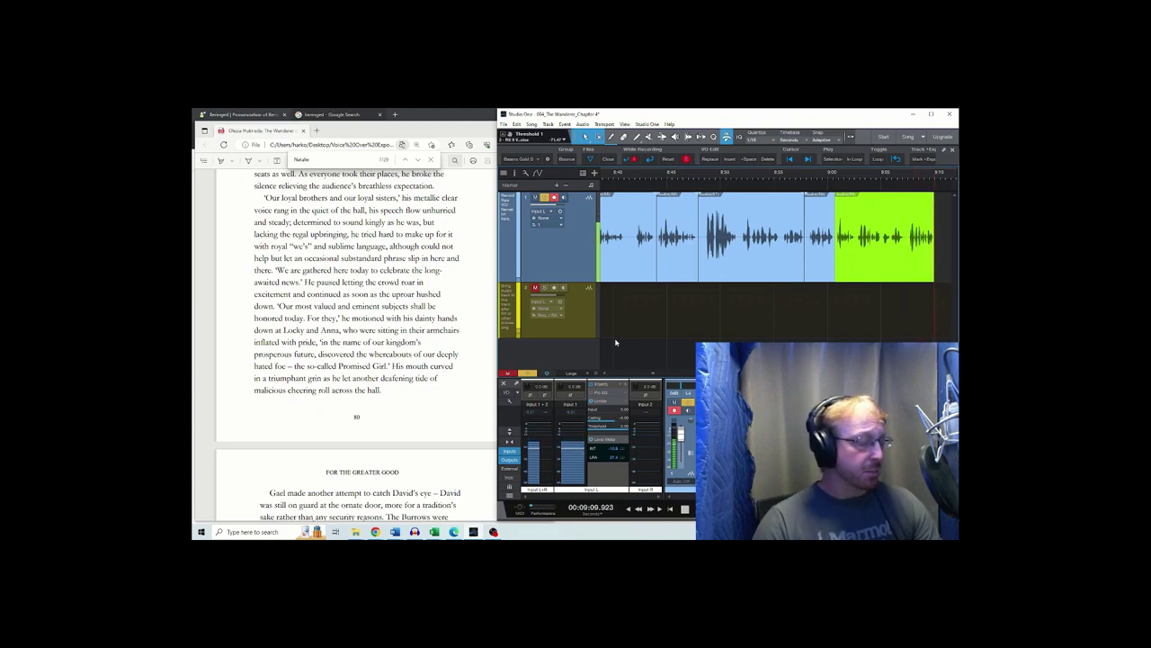
key("space")
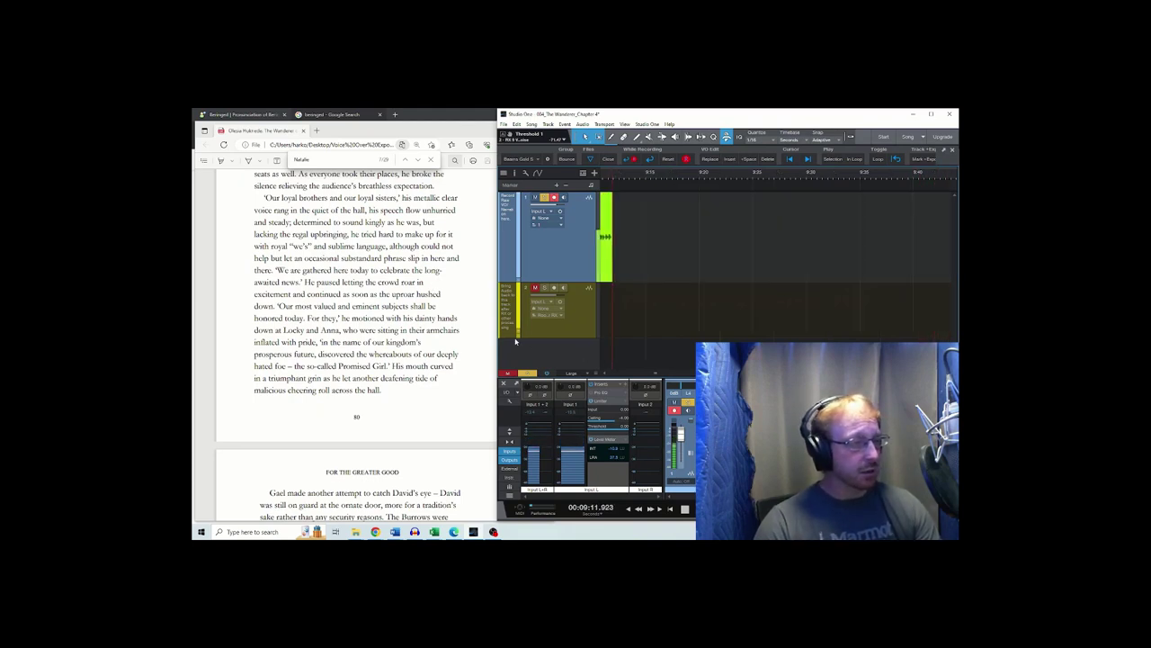
- Merge the three takes from about 8:47.9 to 9:12.5 and move them to the lower effects track for playback
left_click(680, 241)
scroll(693, 252, "left", 2)
left_click(702, 261)
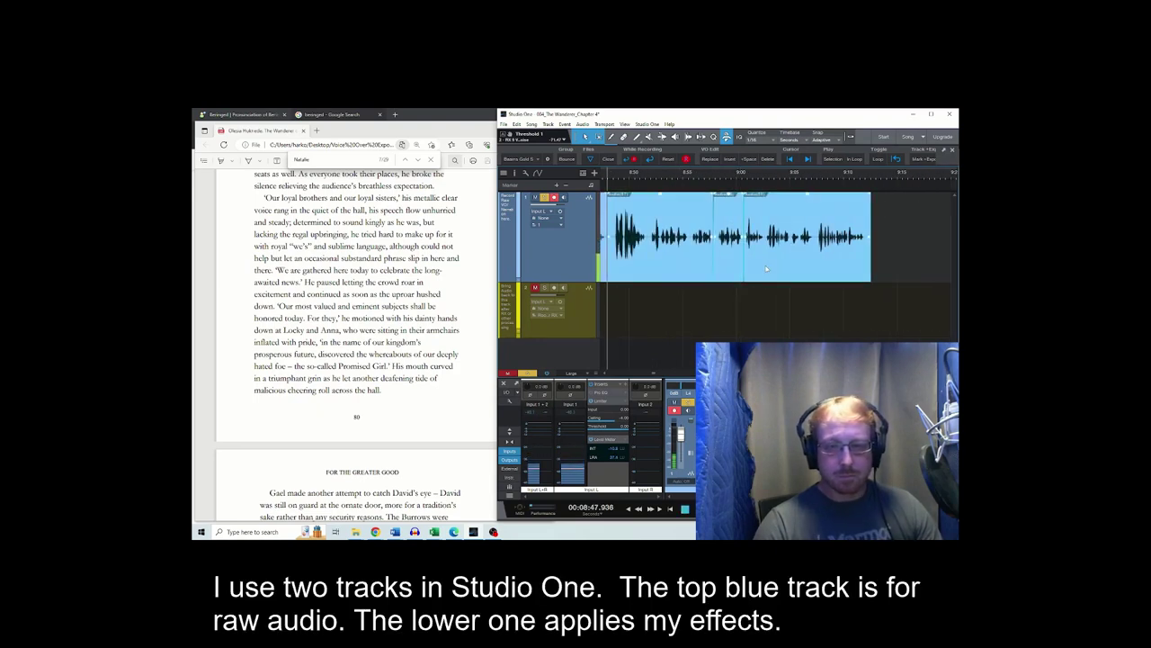
left_click_drag(722, 258, 724, 319)
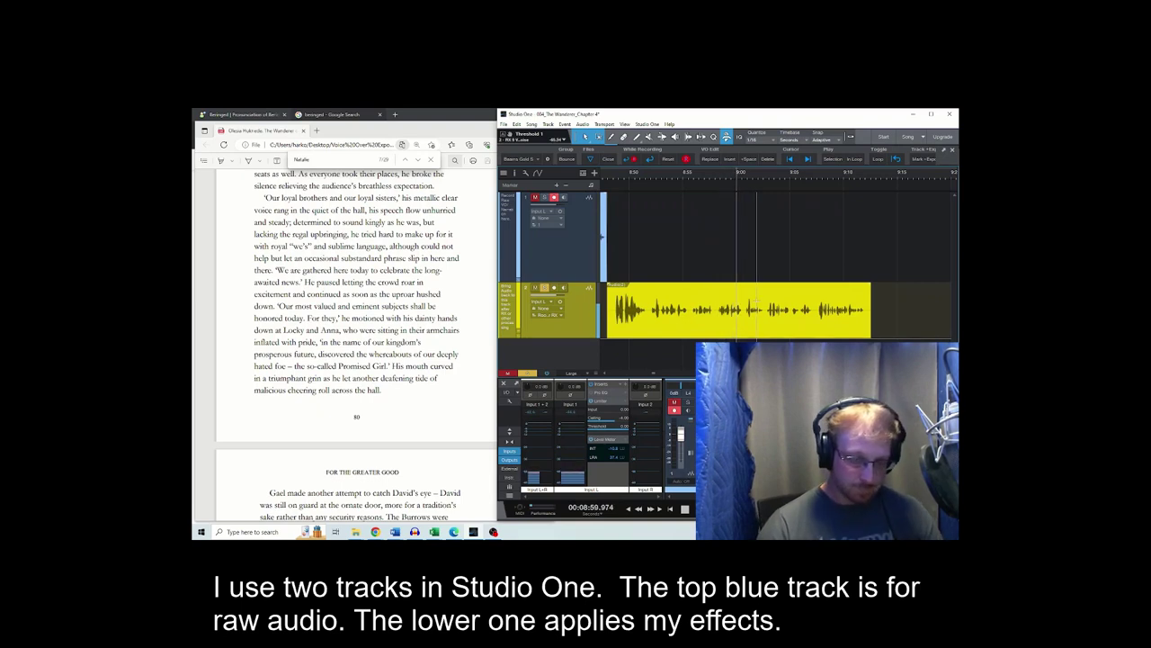
key("KP_Subtract")
key("KP_Subtract")
key("KP_Subtract")
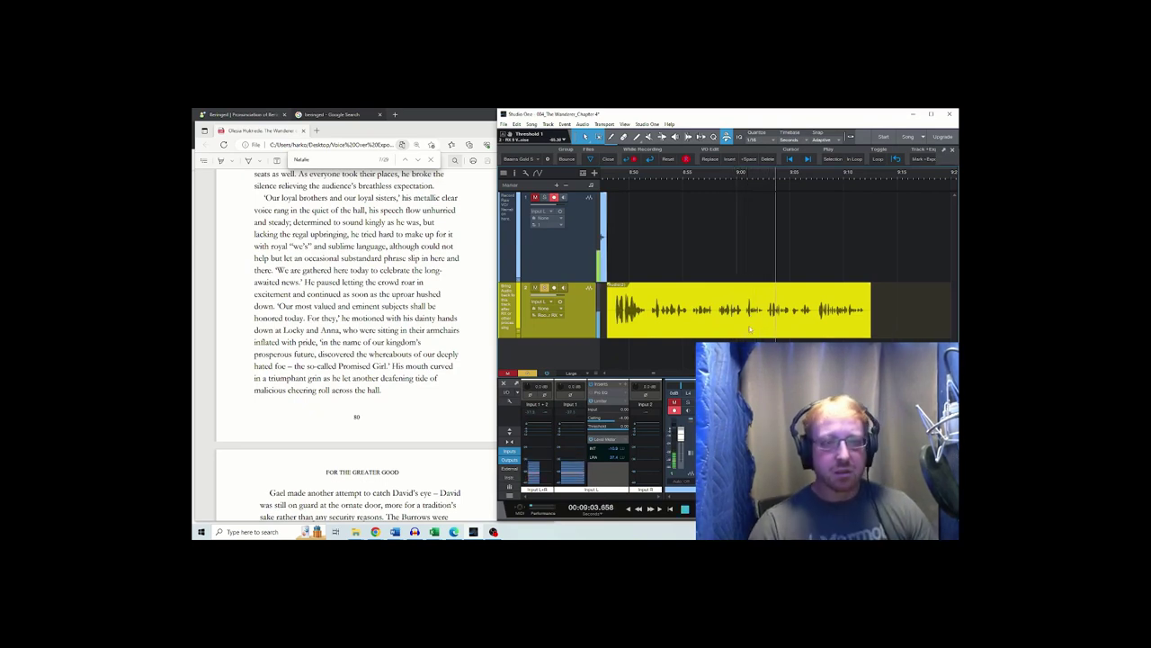
- Return the merged speech to the upper raw audio track, cue its end near 9:12, and save the song
left_click_drag(751, 330, 751, 270)
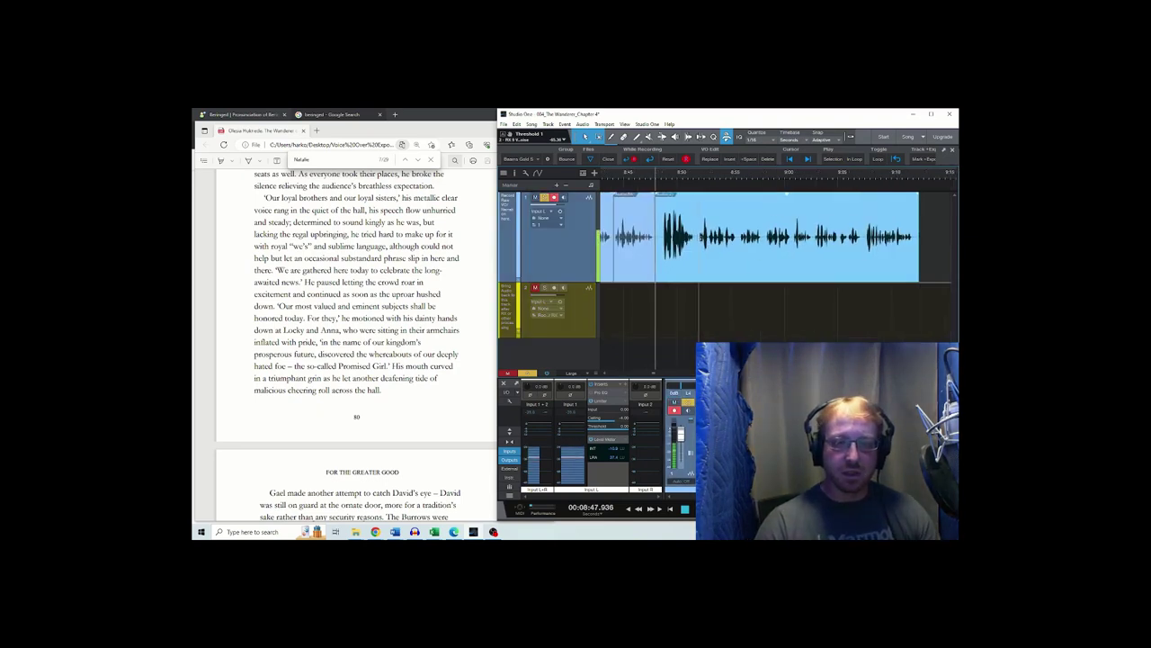
scroll(953, 234, "right", 1)
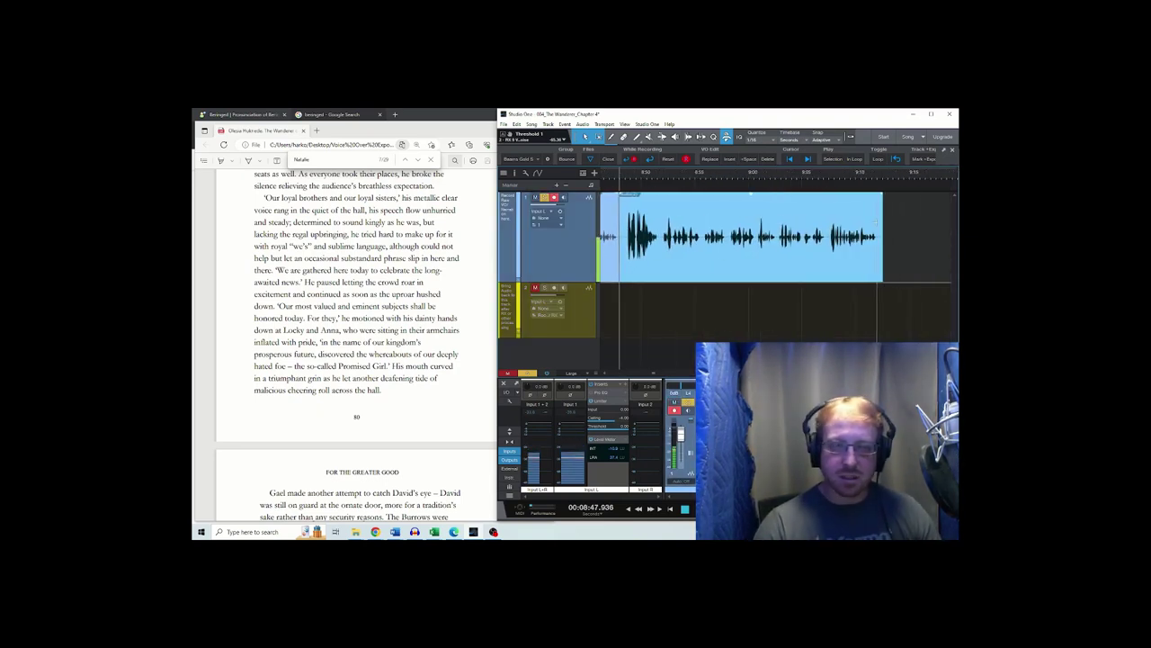
left_click(873, 222)
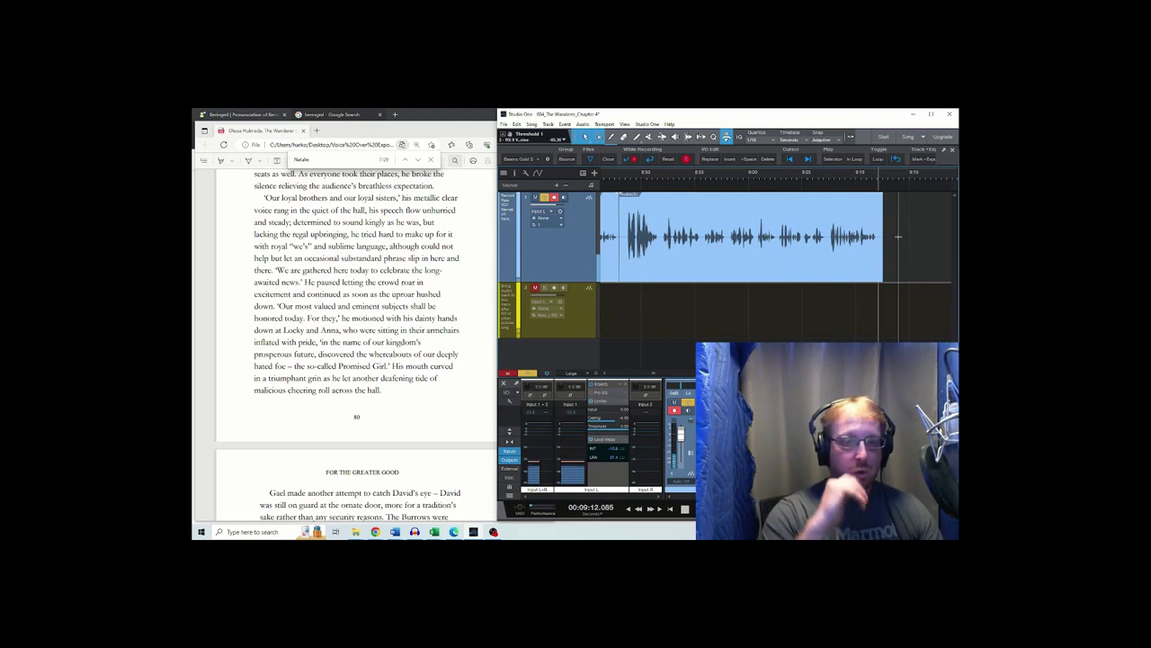
key("ctrl+s")
left_click(871, 232)
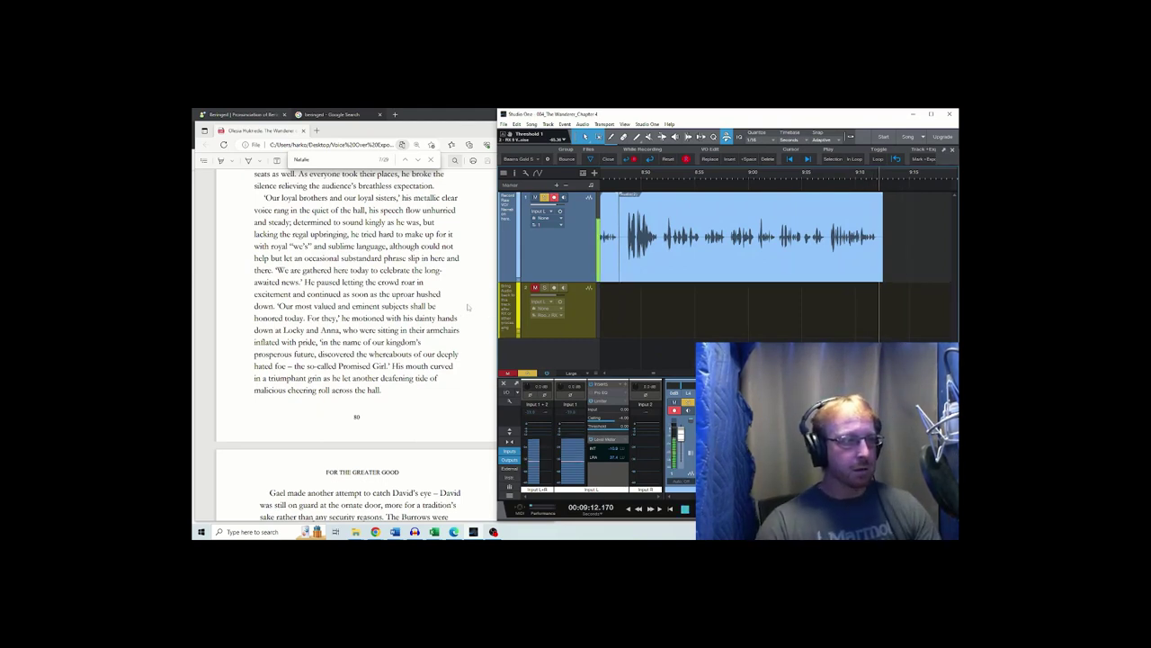
- Record the continuing "Our loyal brothers" paragraph from about 9:12.2, punching in at about 9:35 and ending near 9:45
key("space")
scroll(461, 314, "down", 2)
key("KP_Multiply")
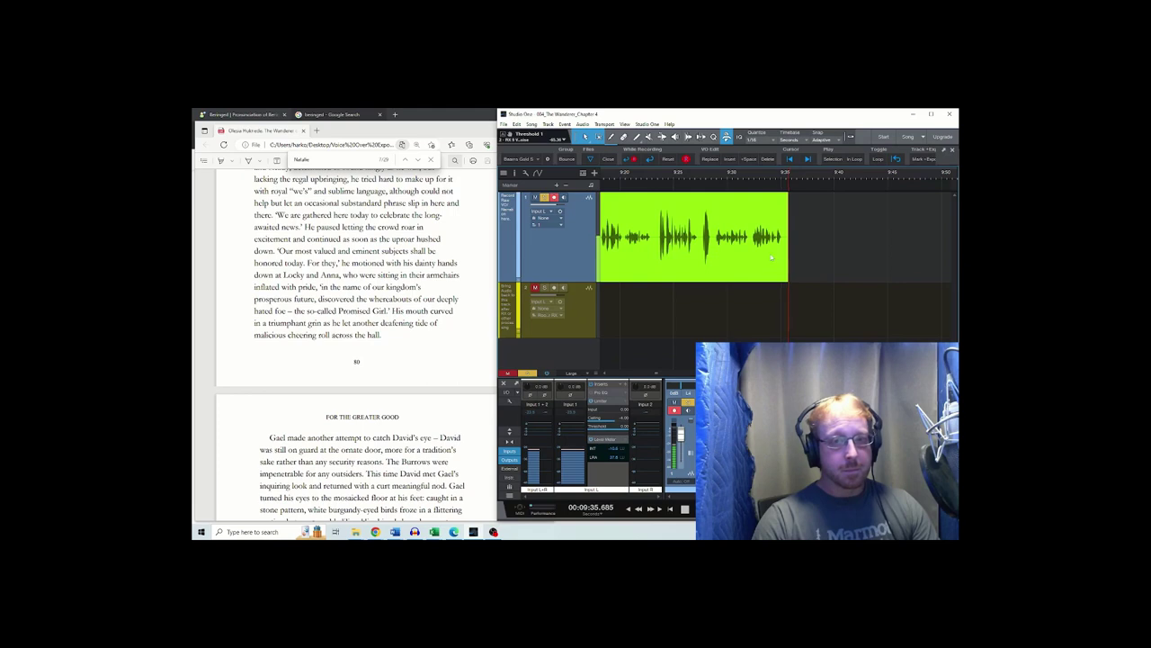
key("space")
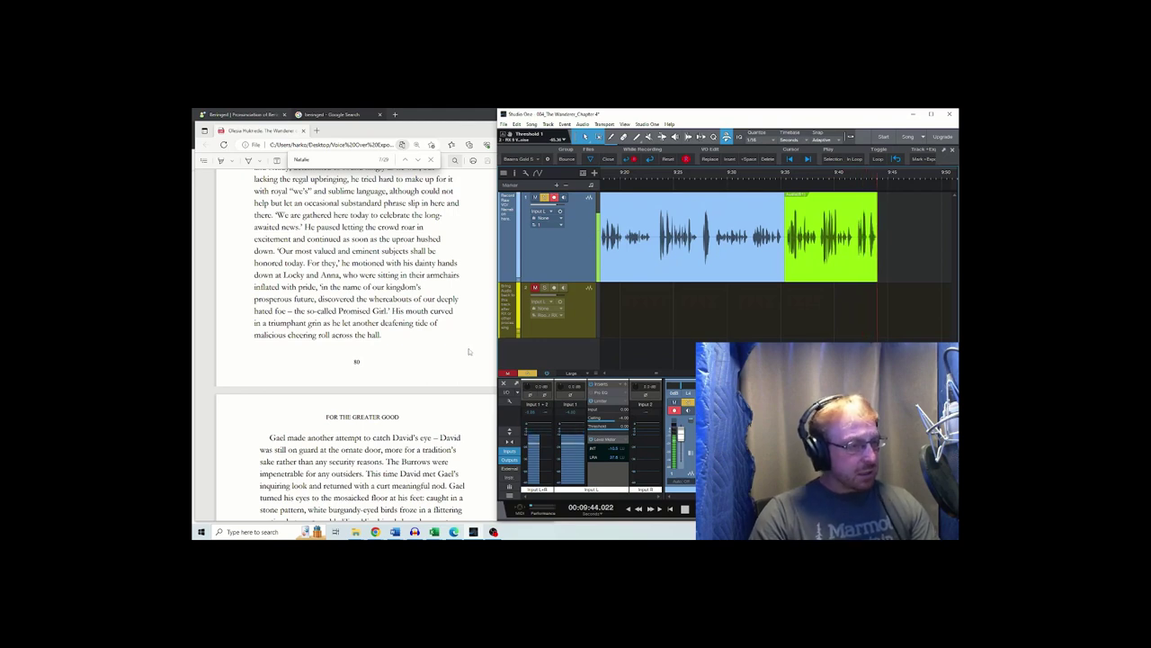
key("space")
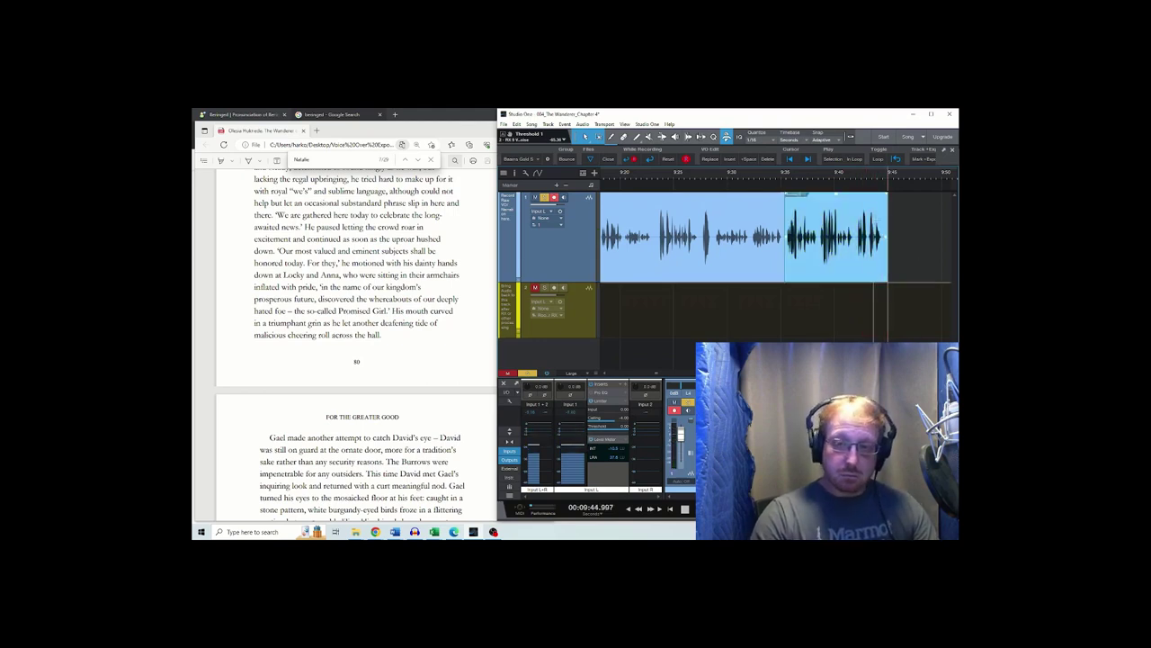
- Preview the end of the last take and punch in at about 9:44.4, recording to about 9:52.4
key("KP_Multiply")
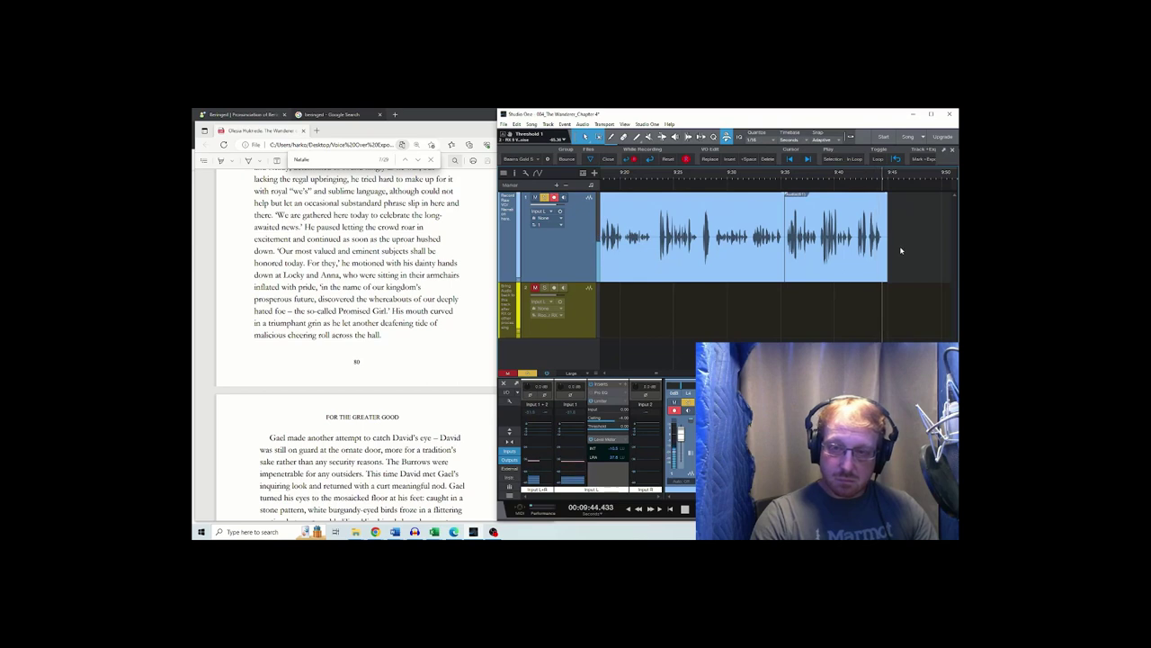
key("space")
key("KP_Multiply")
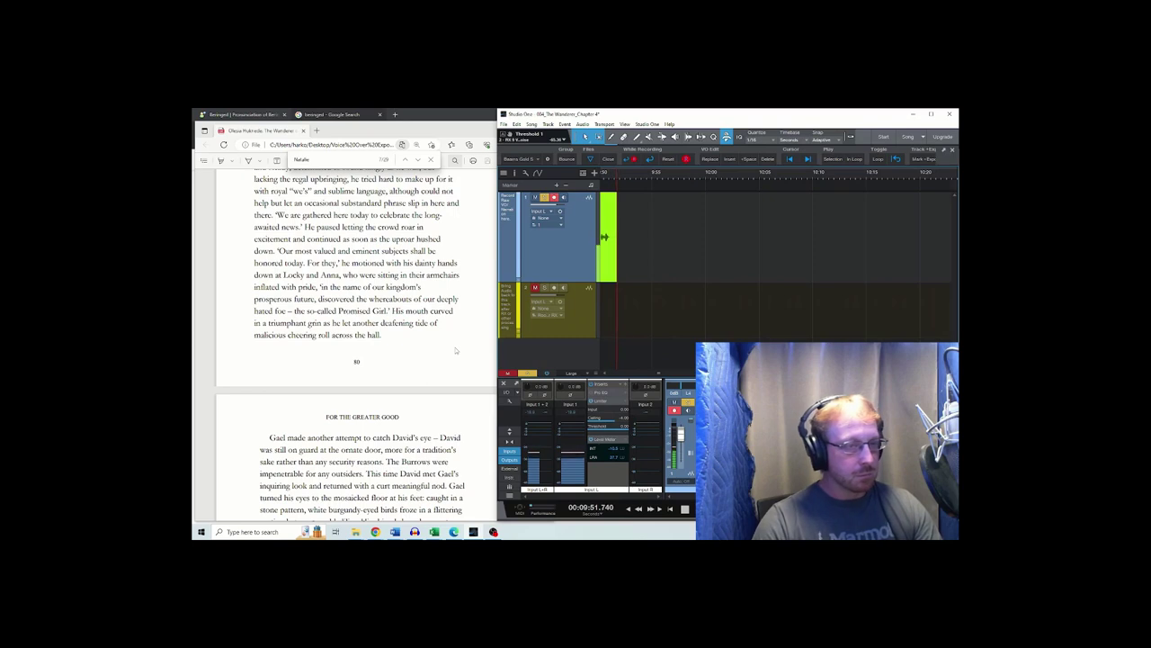
key("space")
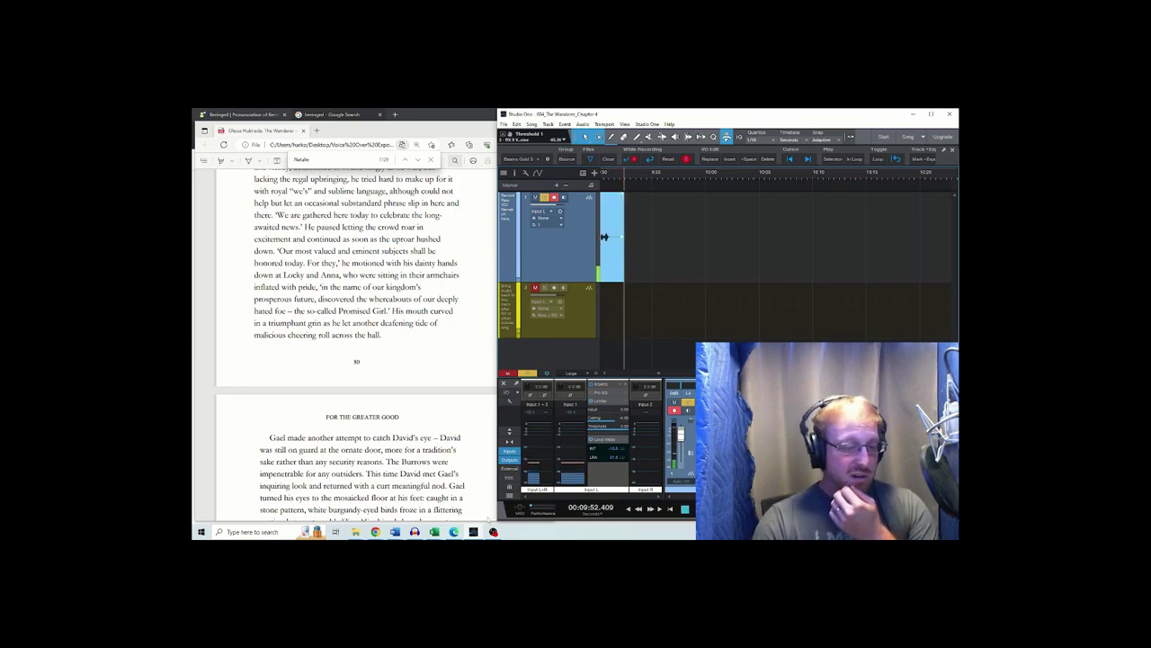